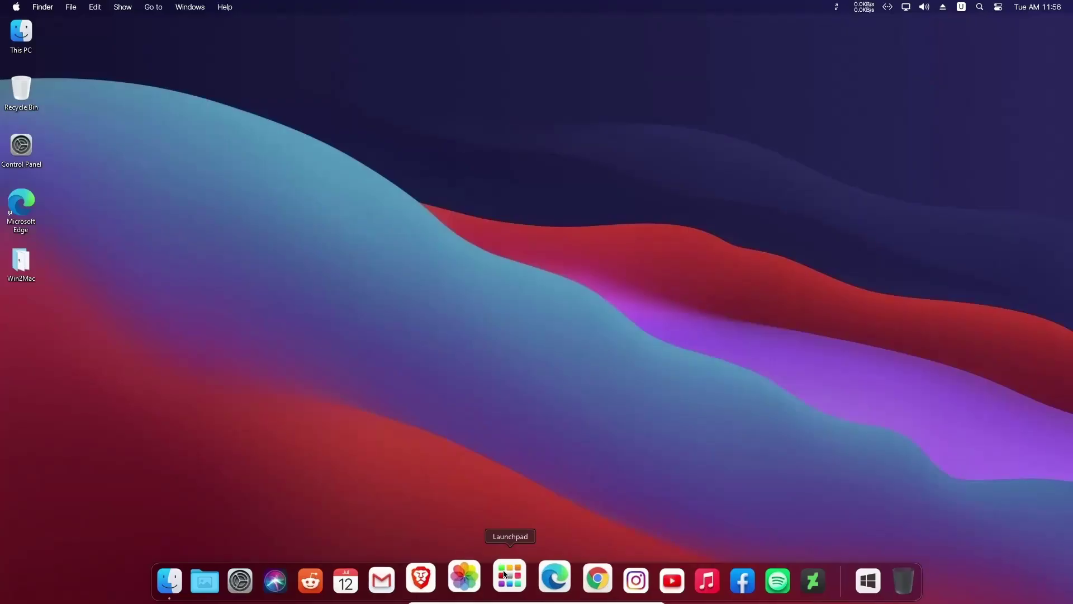
Look over the all-apps list, then search 'create' to open the restore point settings
{"action": "left_click", "coordinate": [506, 577]}
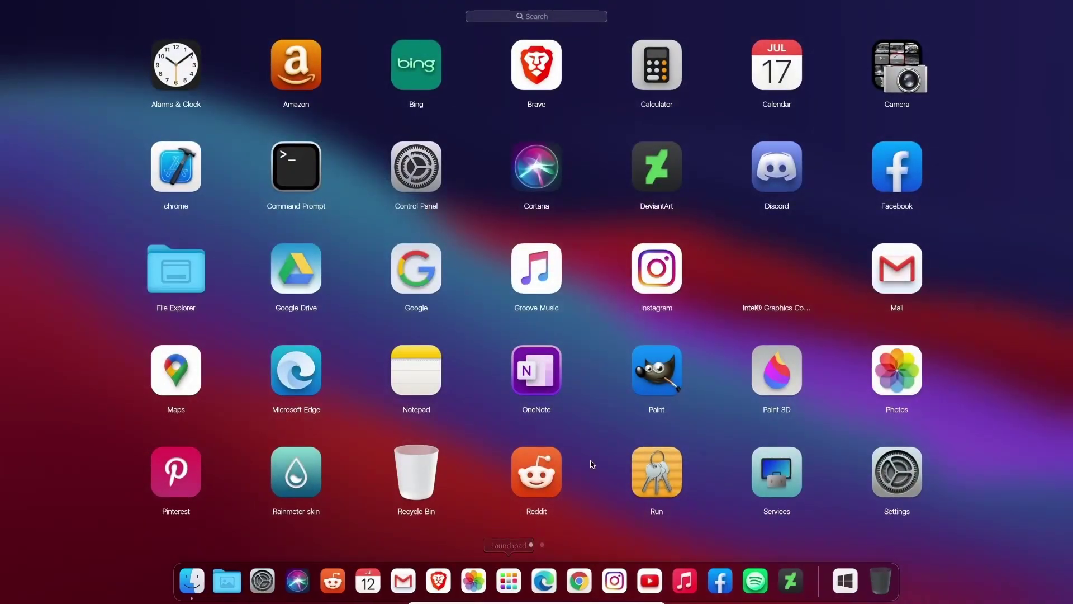
{"action": "scroll", "coordinate": [592, 462], "scroll_direction": "down", "scroll_amount": 2}
{"action": "scroll", "coordinate": [592, 464], "scroll_direction": "up", "scroll_amount": 2}
{"action": "left_click", "coordinate": [508, 584]}
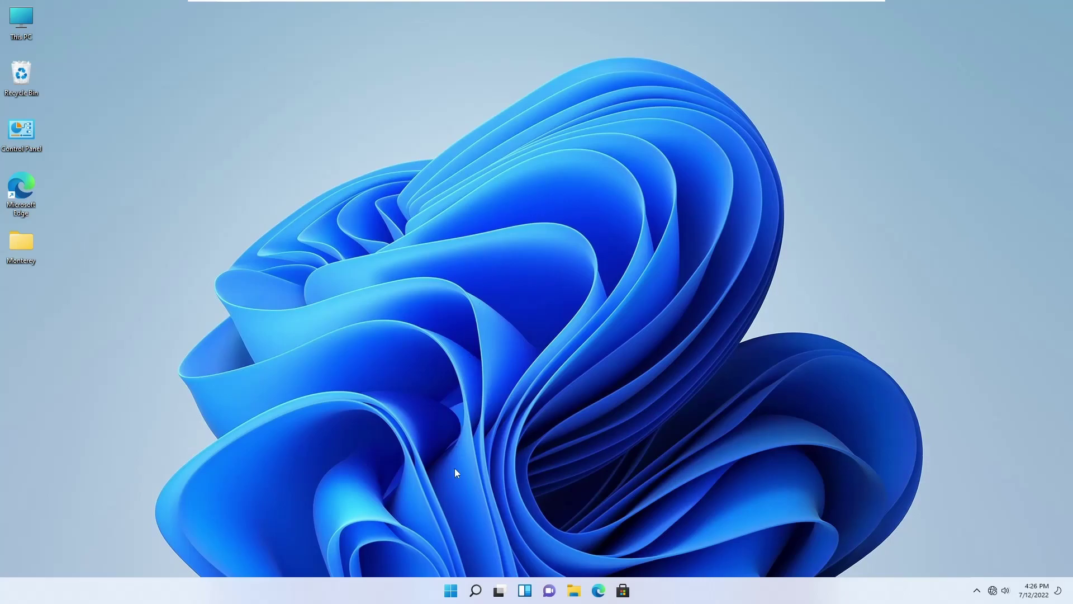
{"action": "left_click", "coordinate": [452, 591]}
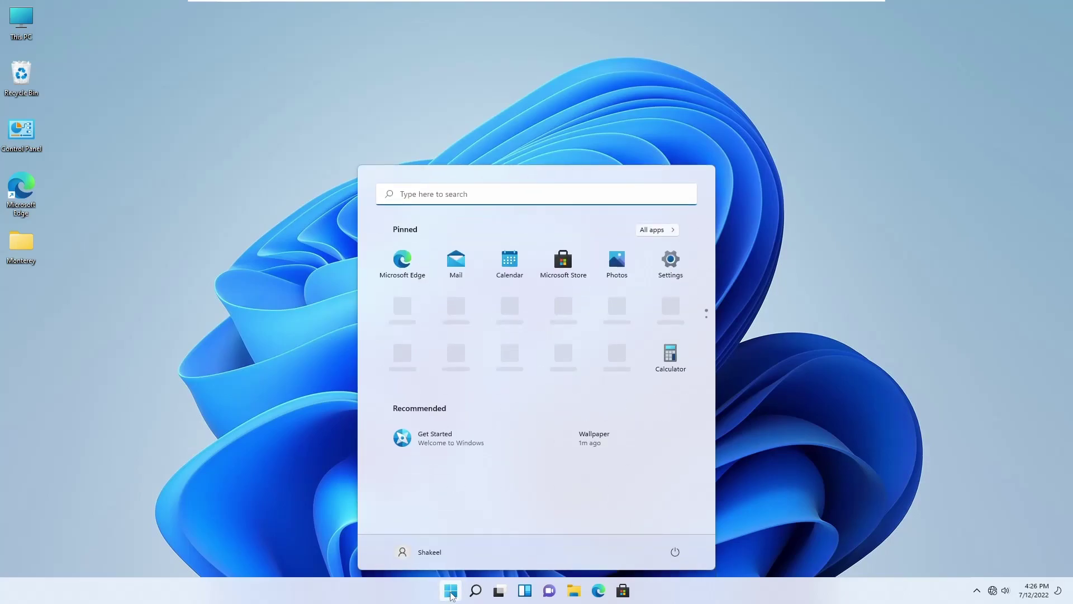
{"action": "type", "text": "create"}
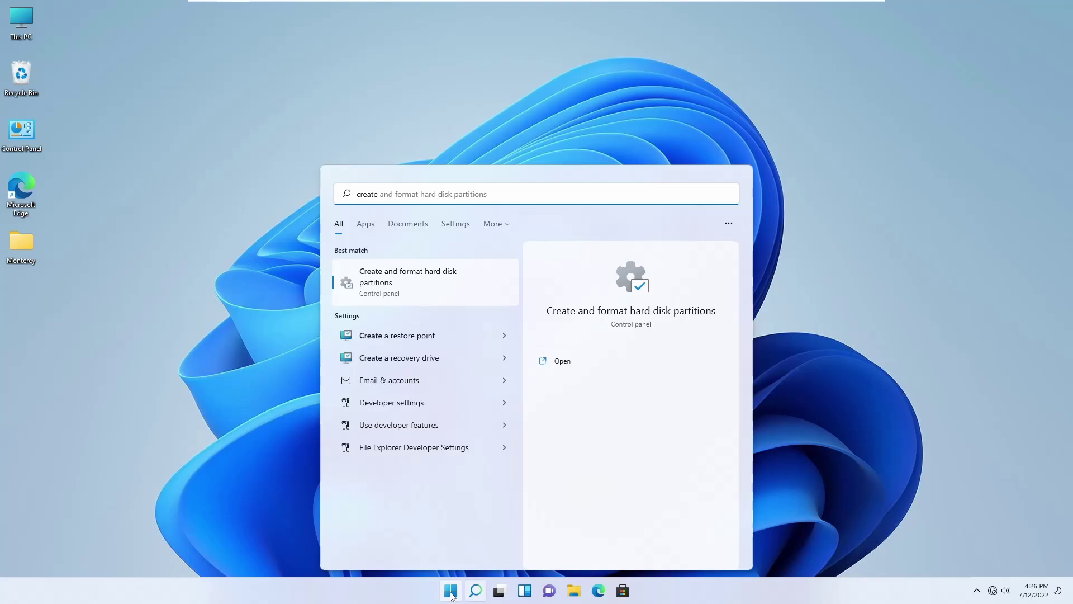
{"action": "left_click", "coordinate": [414, 341]}
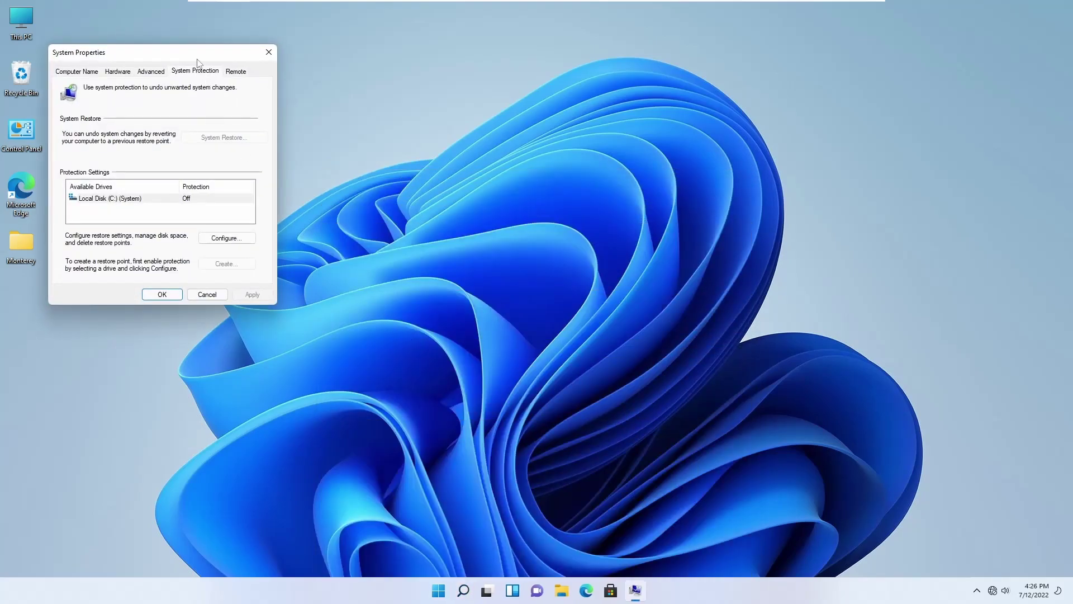
Turn on system protection for Local Disk (C:) with 52% maximum disk usage
{"action": "left_click_drag", "start_coordinate": [197, 62], "coordinate": [600, 175]}
{"action": "left_click", "coordinate": [582, 313]}
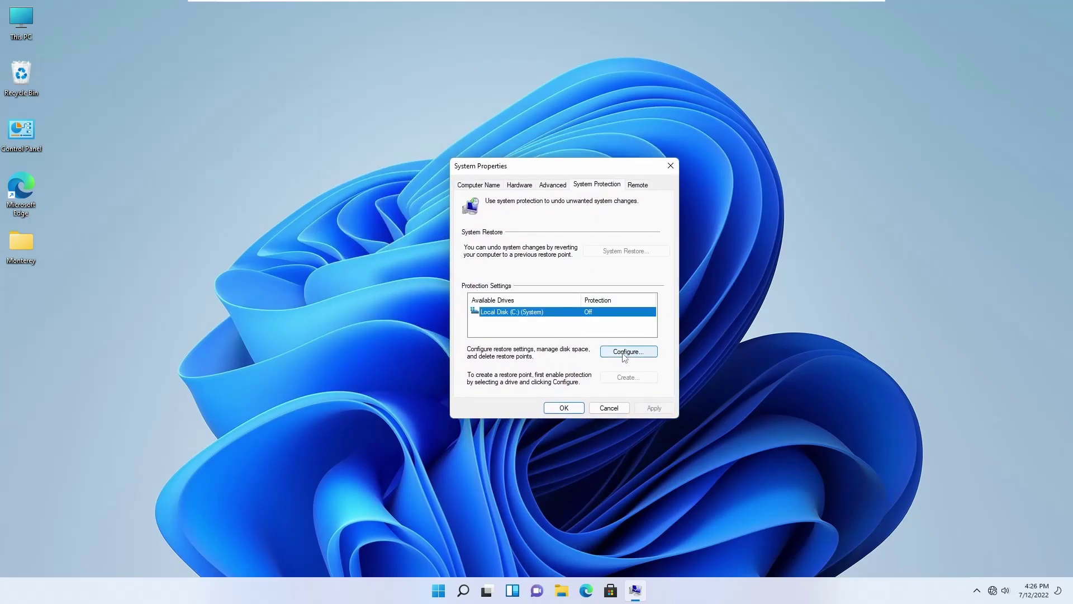
{"action": "left_click", "coordinate": [624, 352]}
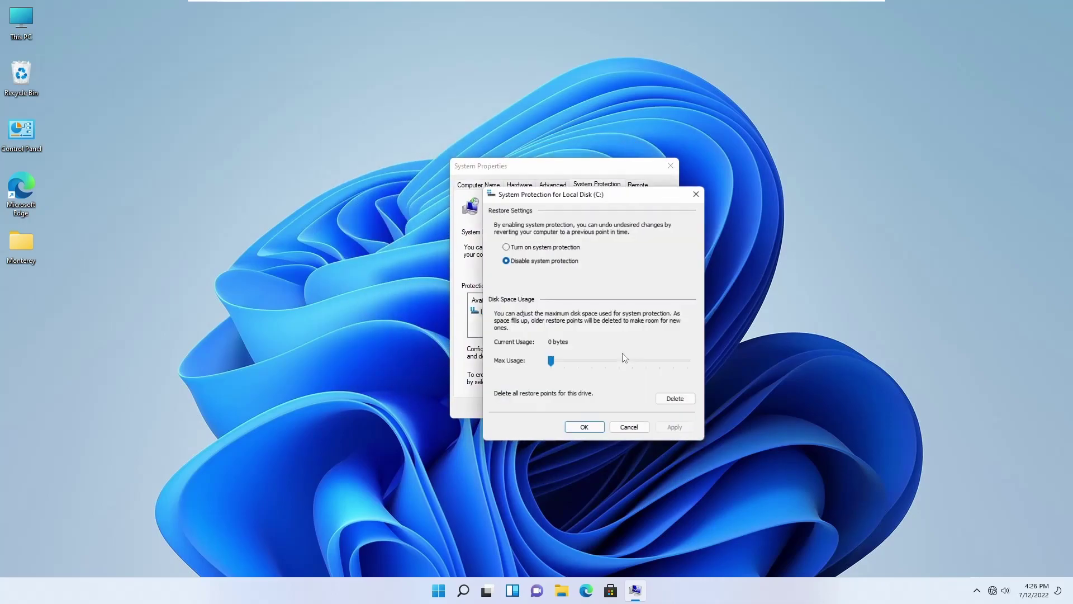
{"action": "left_click", "coordinate": [517, 249]}
{"action": "left_click_drag", "start_coordinate": [550, 362], "coordinate": [598, 364]}
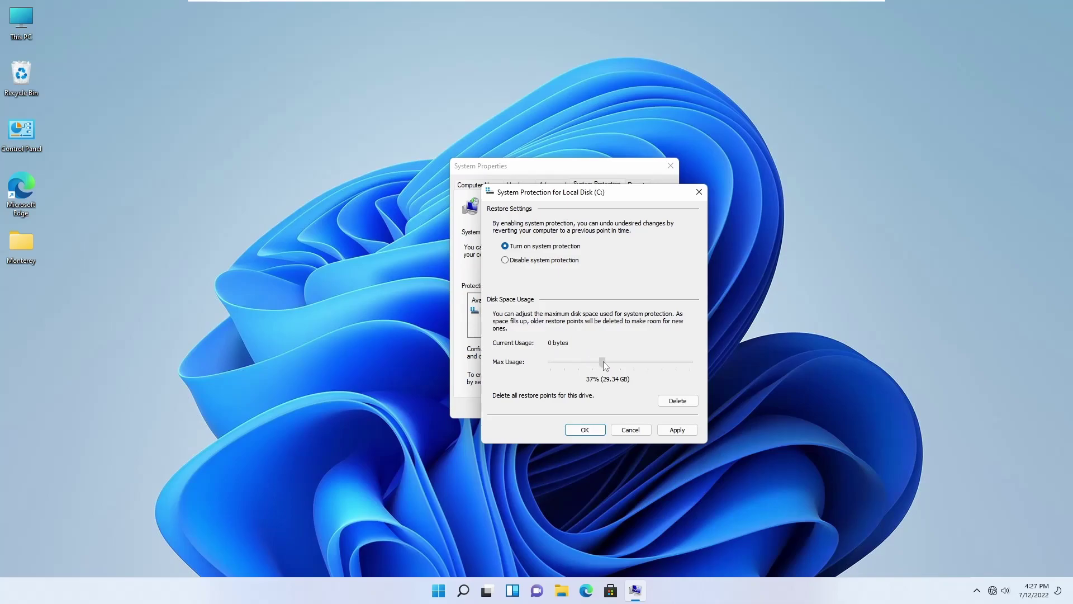
{"action": "left_click", "coordinate": [677, 430]}
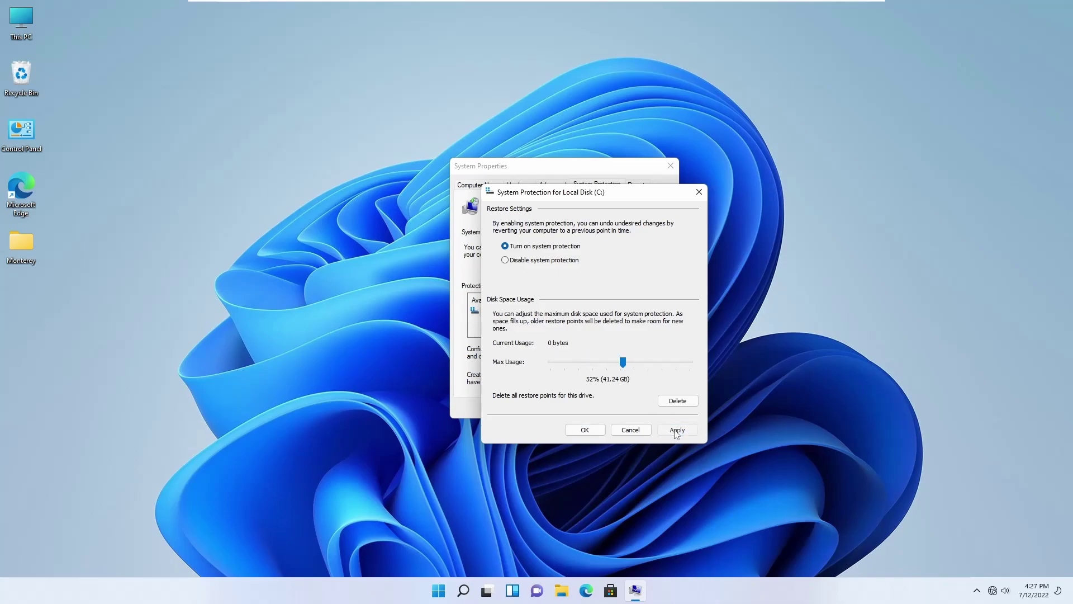
{"action": "left_click", "coordinate": [585, 430]}
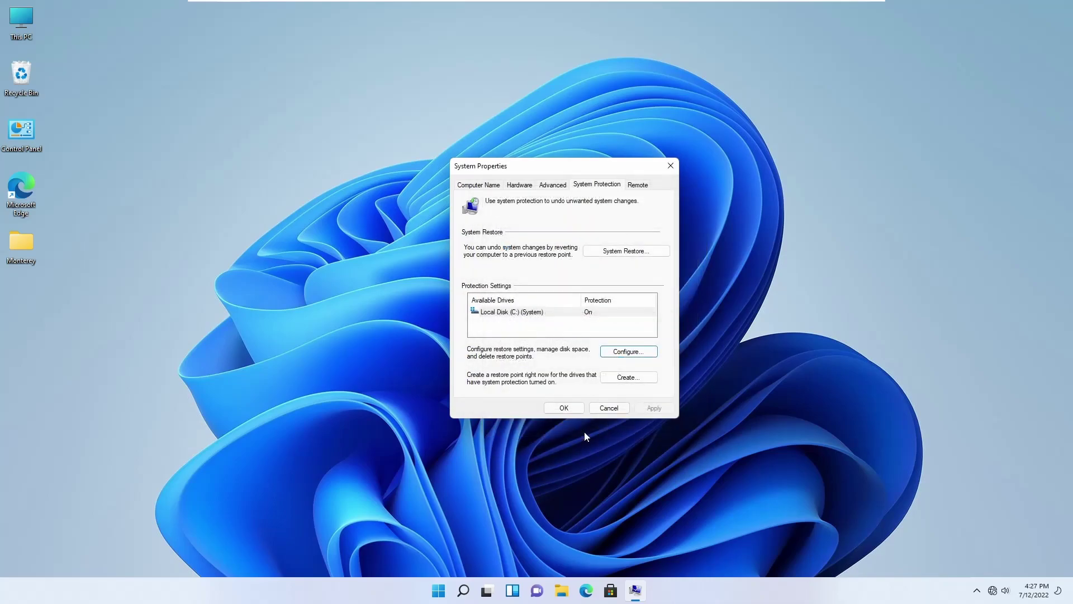
Create a restore point named 'Fresh Installed'
{"action": "left_click", "coordinate": [629, 377]}
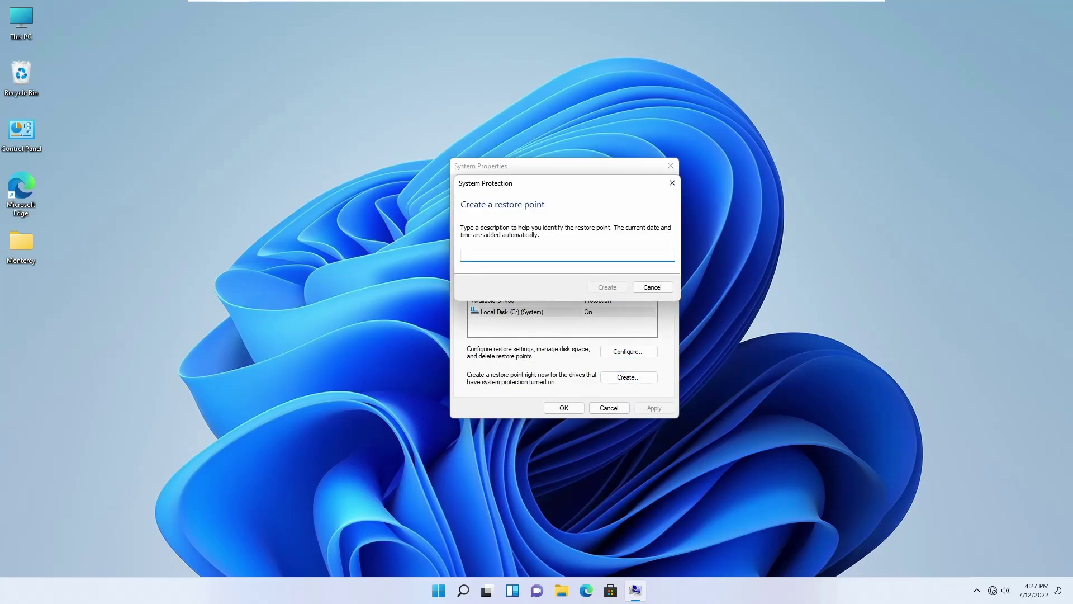
{"action": "type", "text": "Fresh Installed"}
{"action": "left_click", "coordinate": [604, 288]}
{"action": "left_click", "coordinate": [626, 295]}
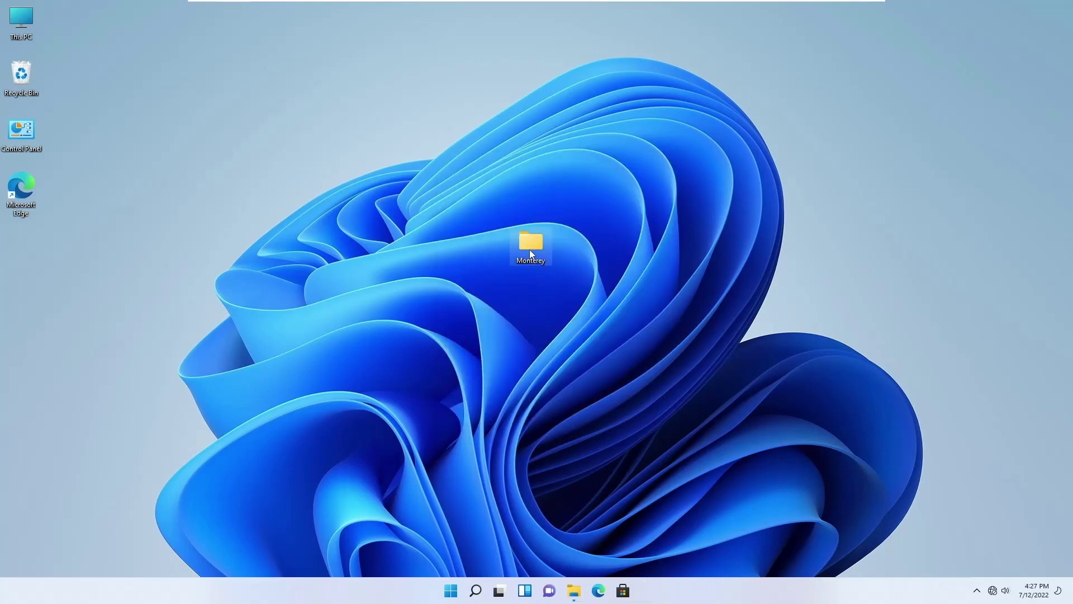
Open the Monterey folder and switch it to Large icons view
{"action": "double_click", "coordinate": [531, 246]}
{"action": "right_click", "coordinate": [784, 257]}
{"action": "mouse_move", "coordinate": [784, 259]}
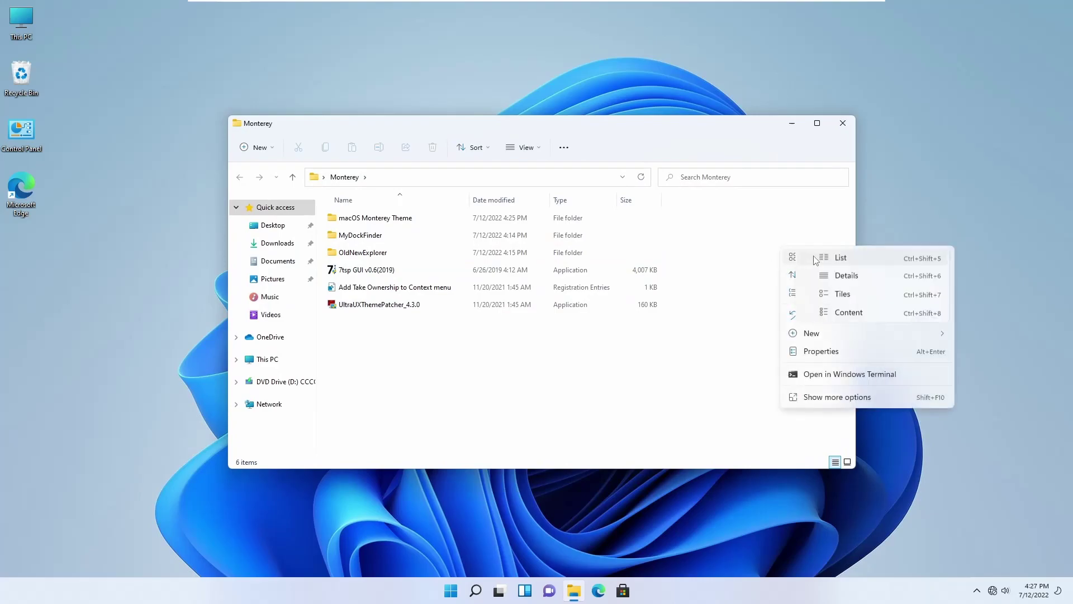
{"action": "left_click", "coordinate": [868, 276]}
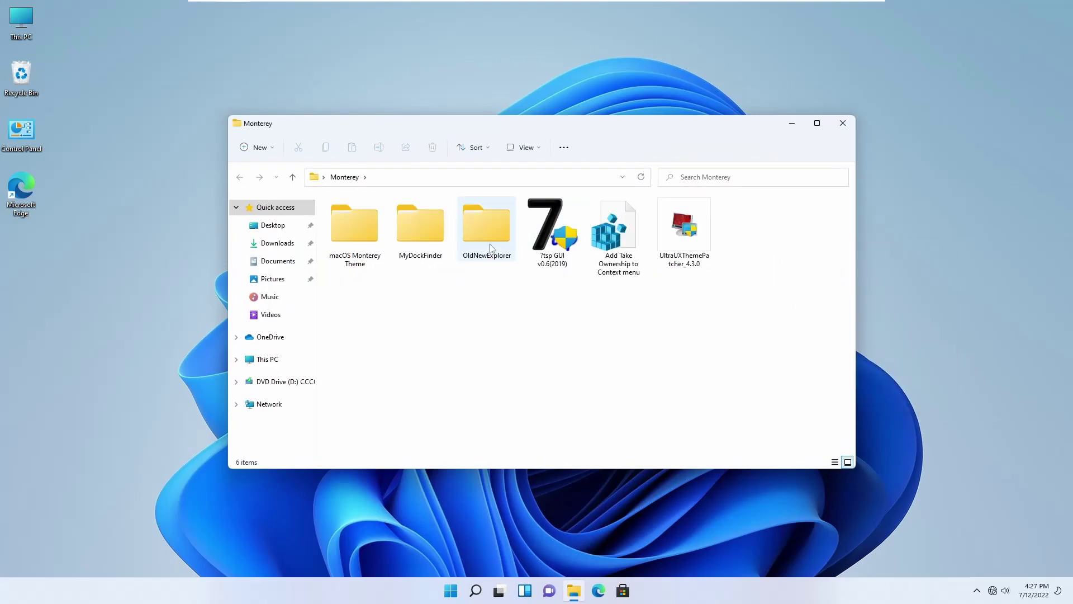
{"action": "left_click_drag", "start_coordinate": [482, 127], "coordinate": [473, 127]}
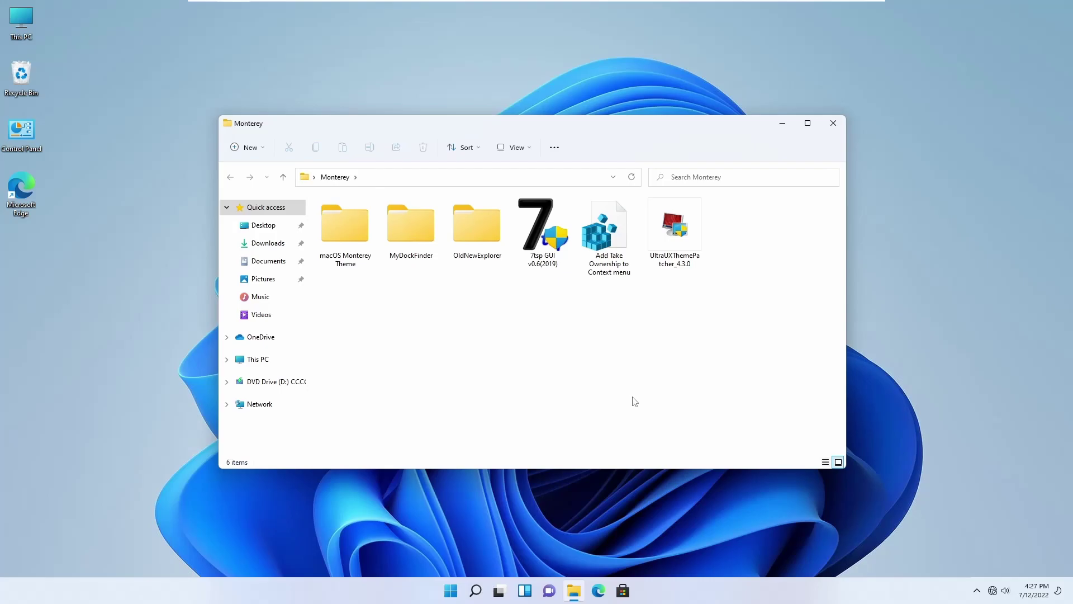
Merge the 'Add Take Ownership to Context menu' registry file into the registry
{"action": "double_click", "coordinate": [607, 230]}
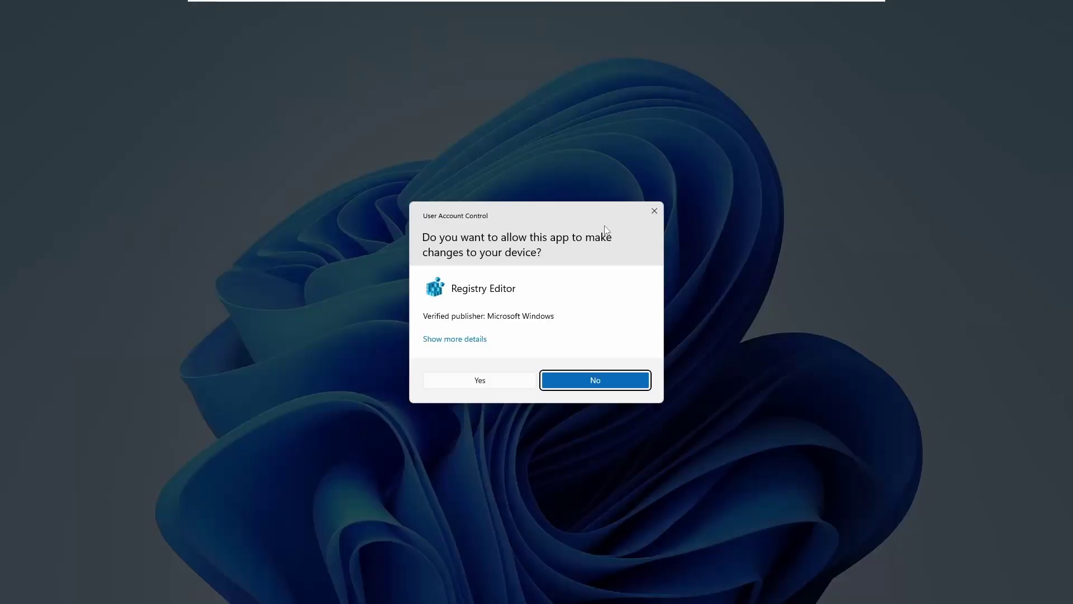
{"action": "left_click", "coordinate": [489, 383]}
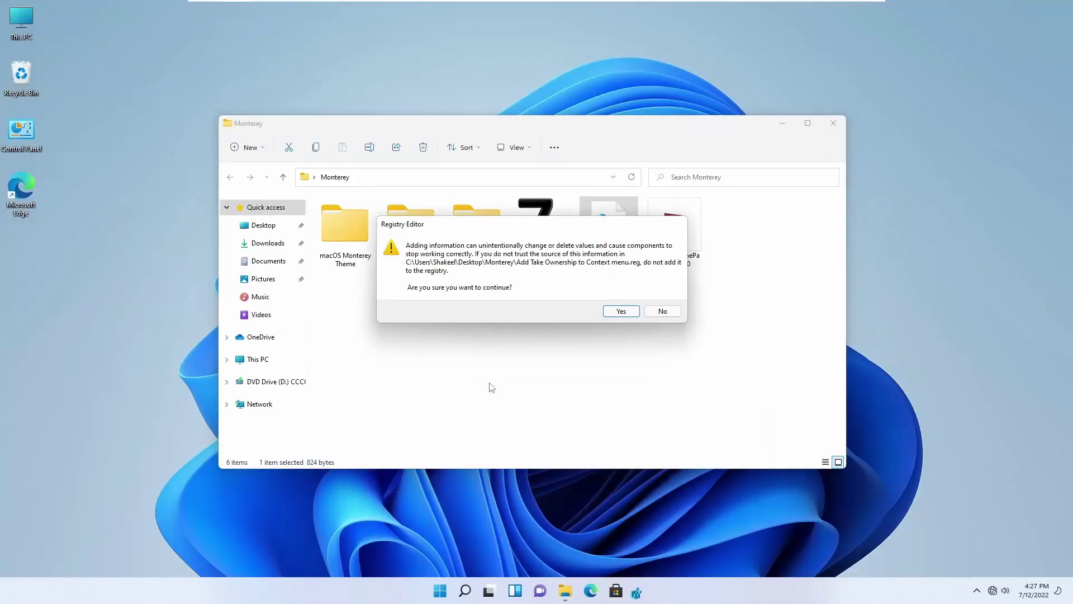
{"action": "left_click", "coordinate": [619, 312]}
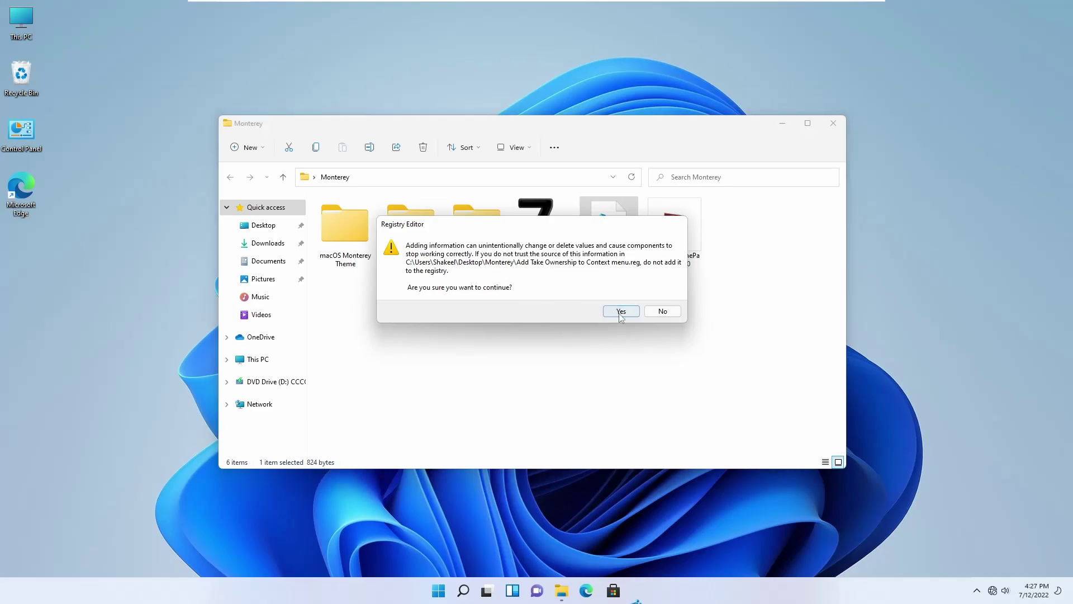
{"action": "left_click", "coordinate": [662, 294]}
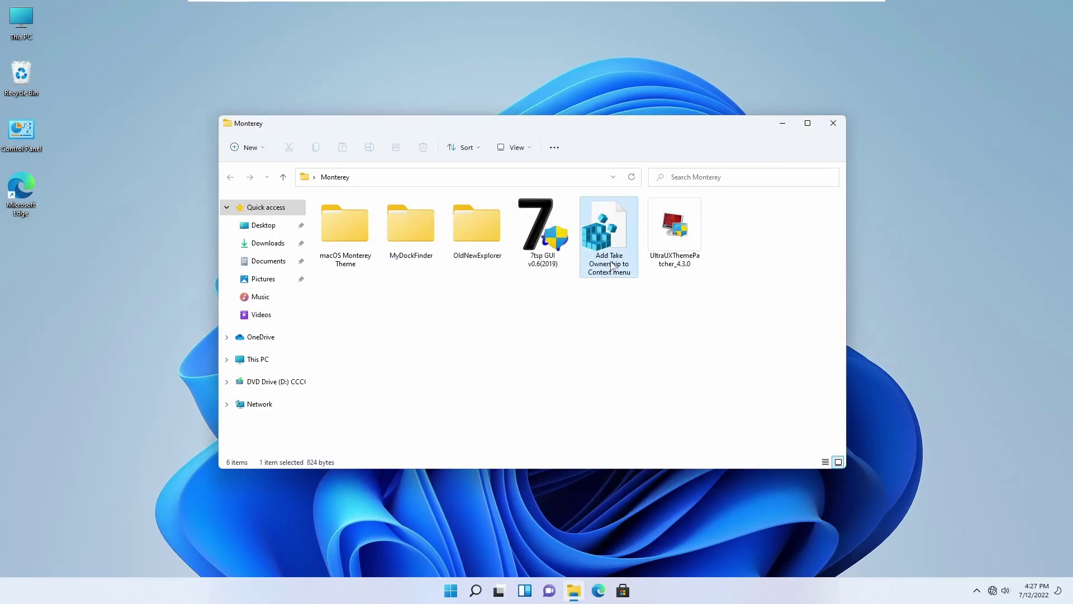
Delete the registry file, then take ownership of themeui.dll found by searching System32
{"action": "key", "text": "Delete"}
{"action": "right_click", "coordinate": [257, 301]}
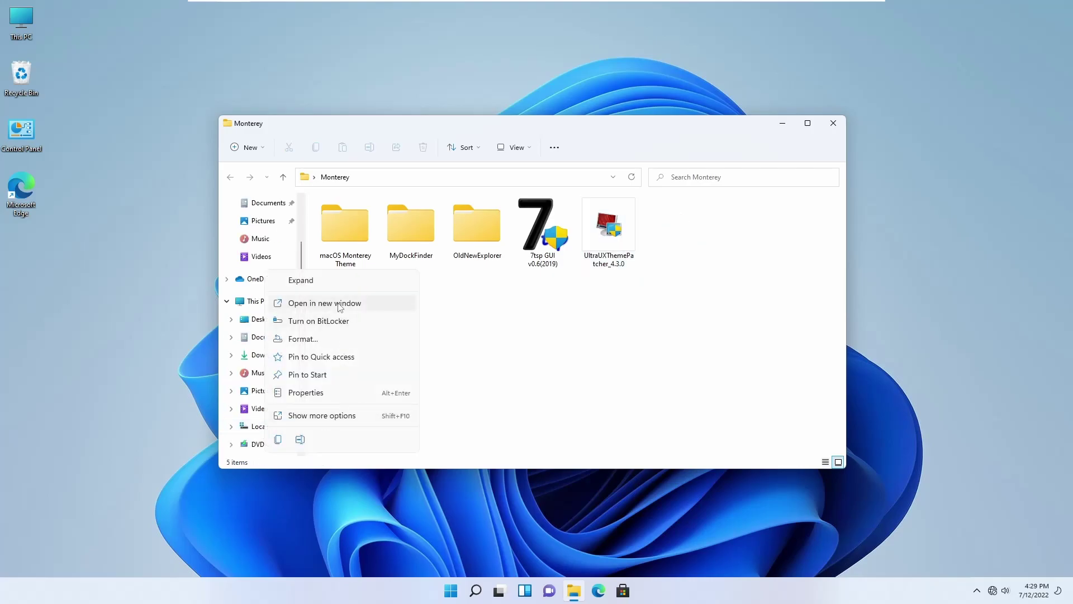
{"action": "left_click", "coordinate": [339, 307]}
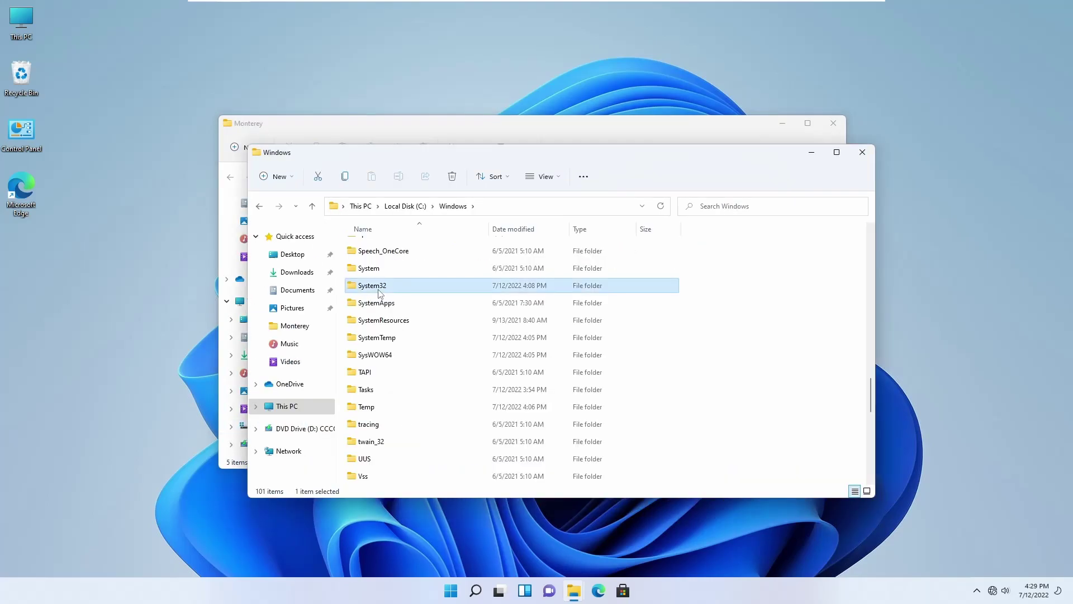
{"action": "double_click", "coordinate": [376, 290]}
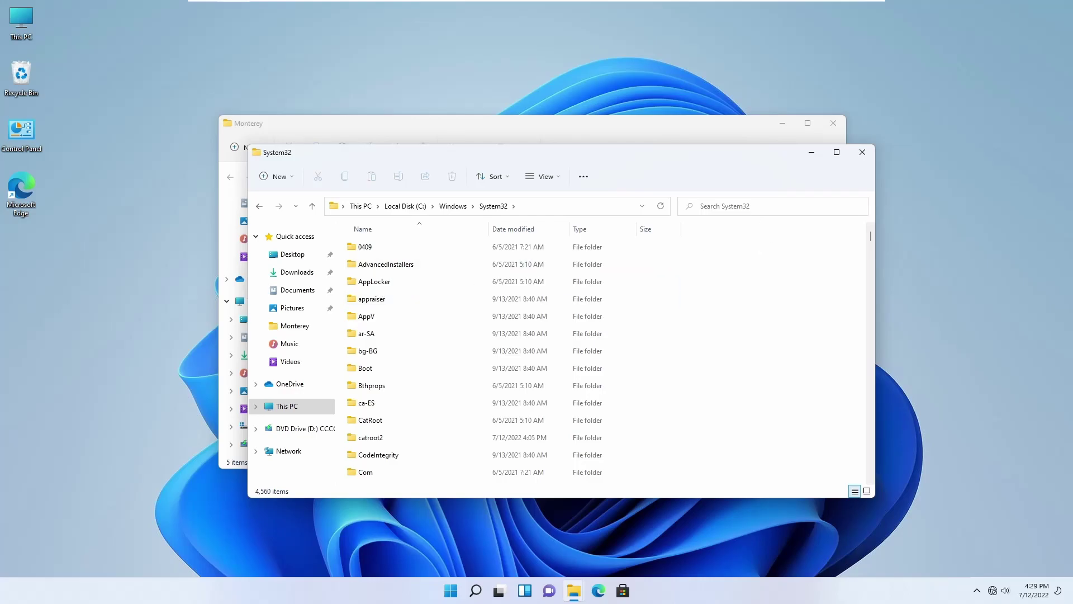
{"action": "type", "text": "themeui"}
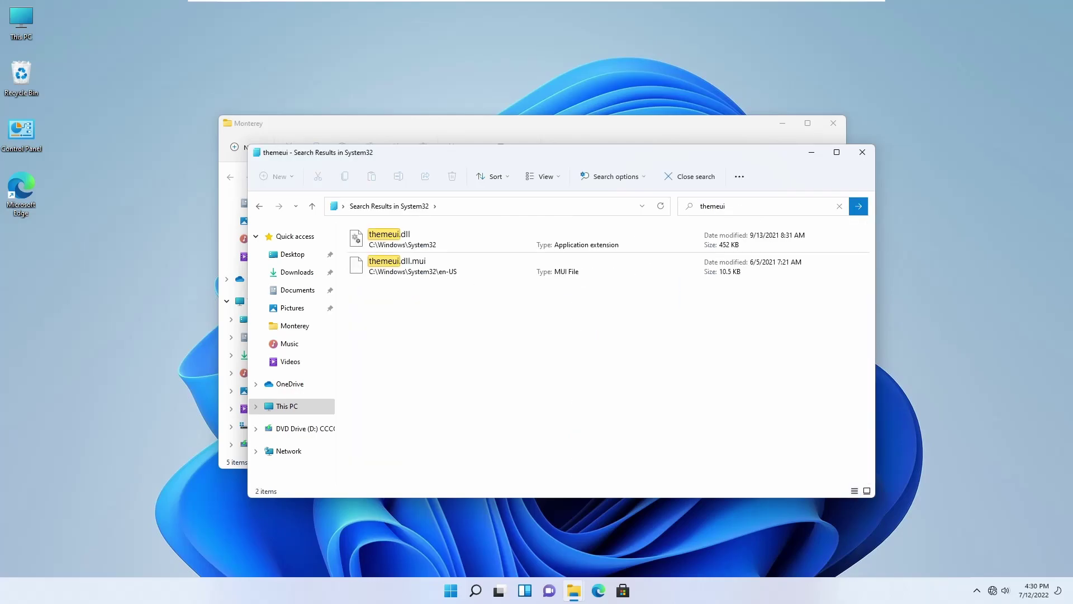
{"action": "right_click", "coordinate": [400, 241]}
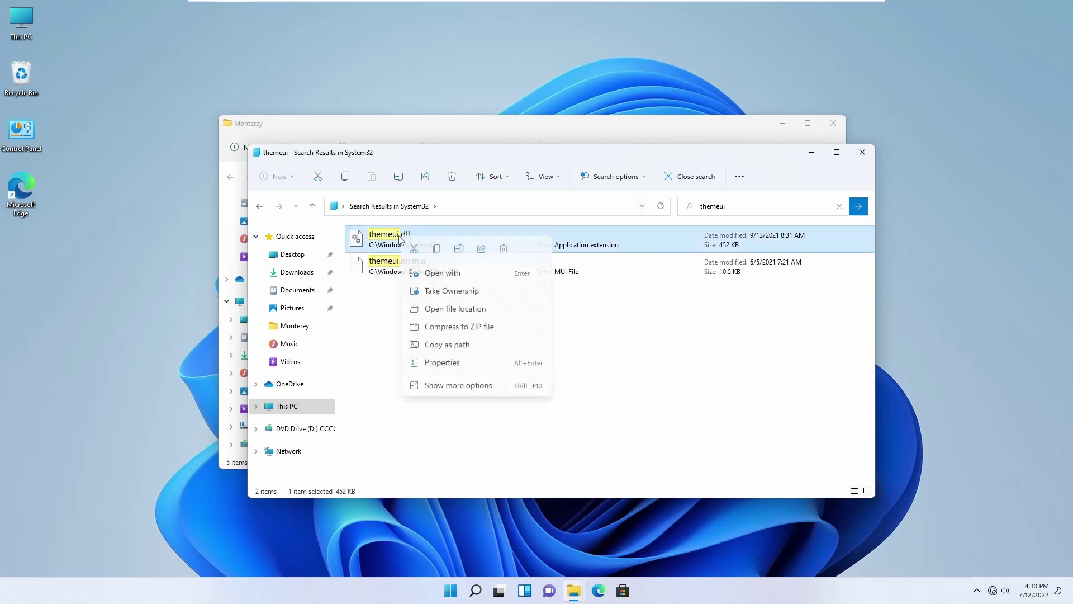
{"action": "left_click", "coordinate": [434, 295]}
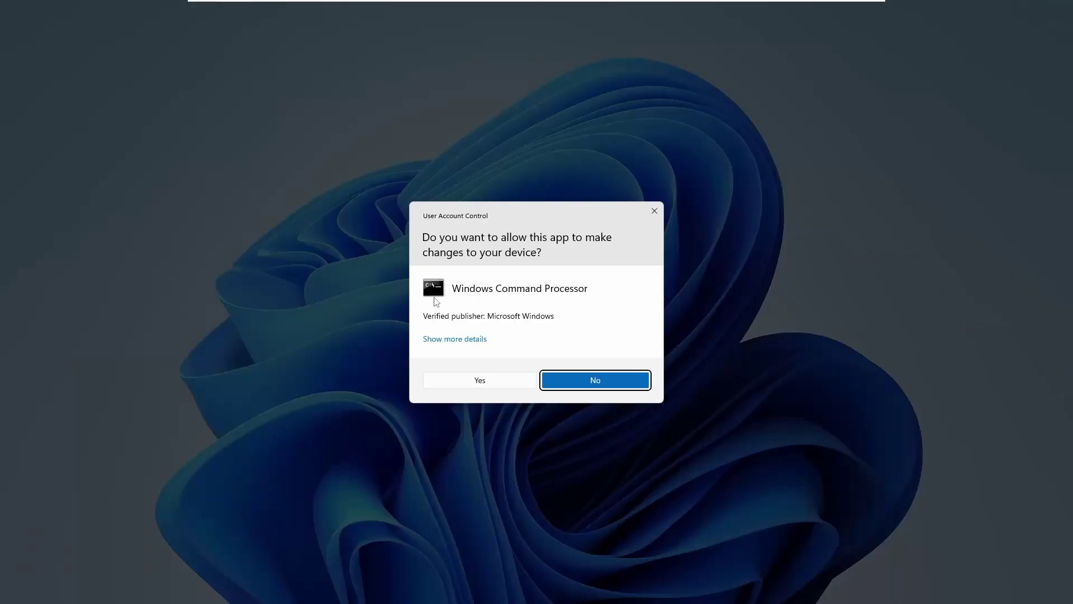
{"action": "left_click", "coordinate": [489, 384]}
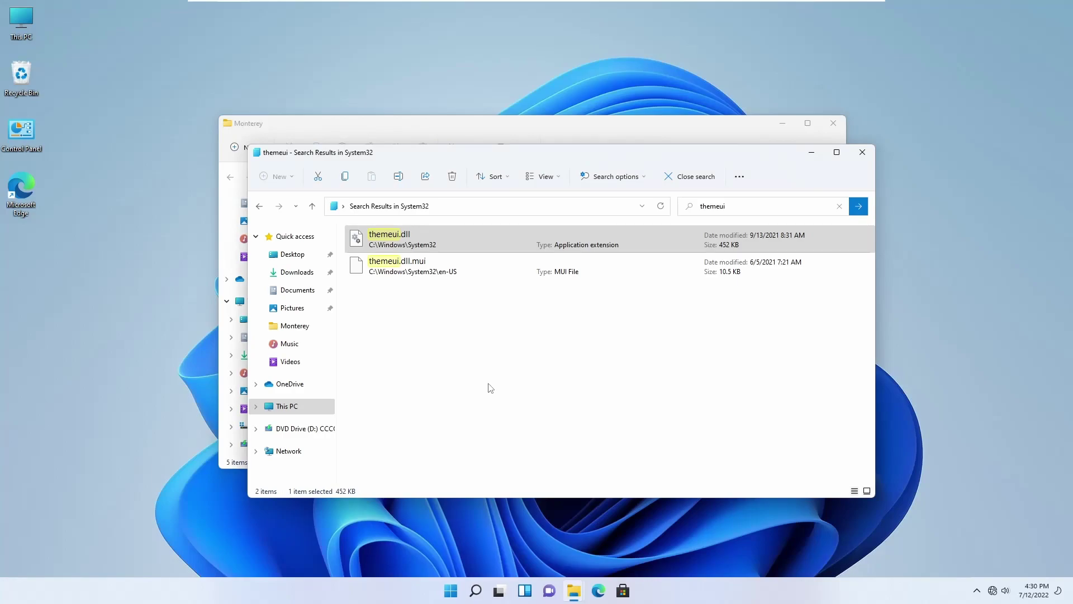
Search System32 for 'uxini' and take ownership of UXInit.dll
{"action": "left_click", "coordinate": [748, 211]}
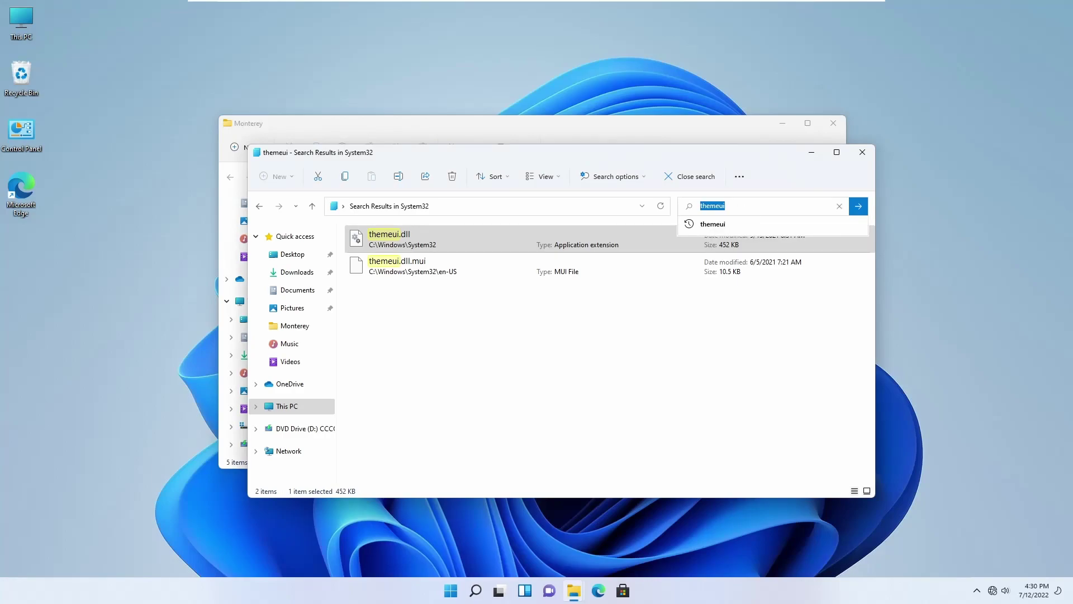
{"action": "key", "text": "BackSpace"}
{"action": "type", "text": "uxinit"}
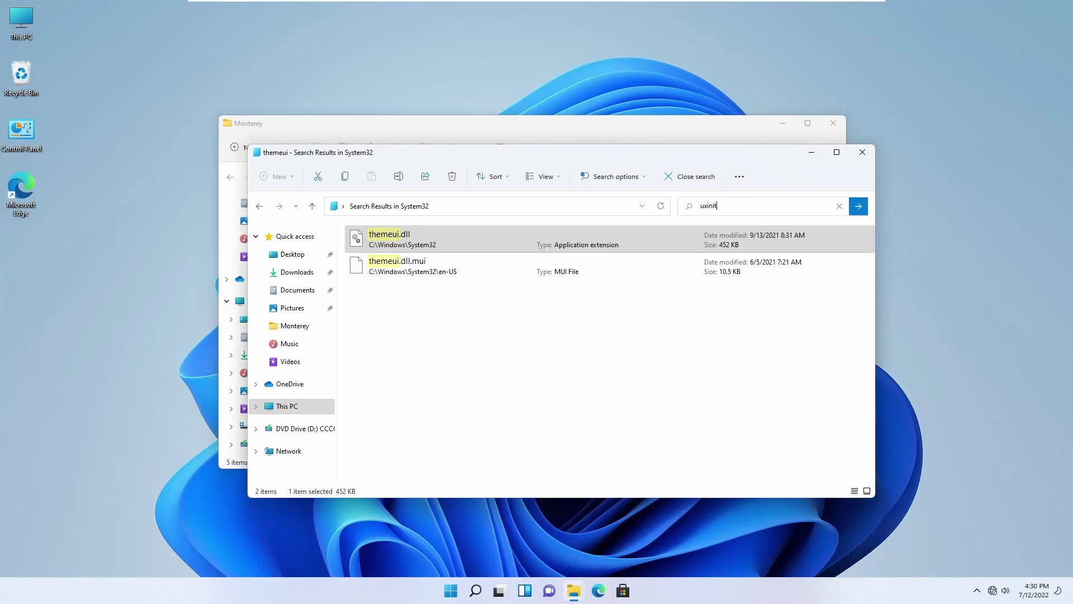
{"action": "key", "text": "Return"}
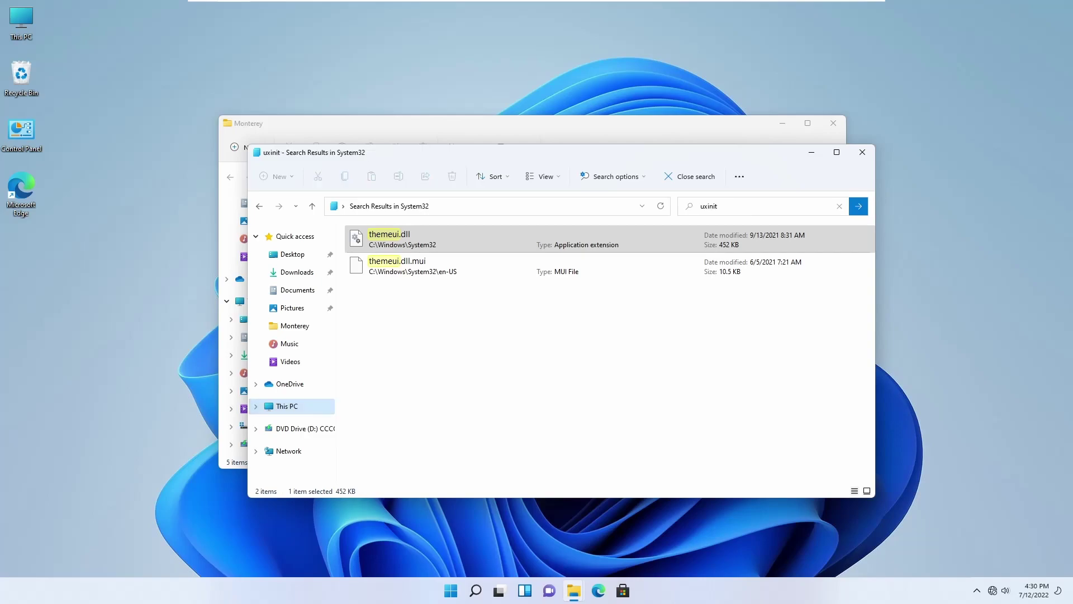
{"action": "right_click", "coordinate": [402, 239]}
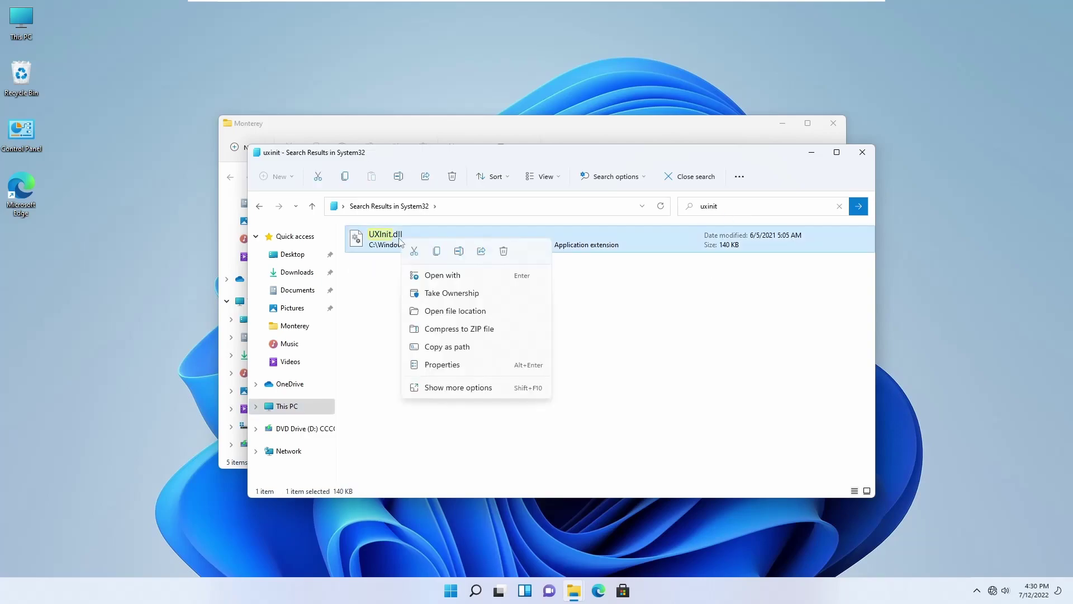
{"action": "left_click", "coordinate": [440, 297]}
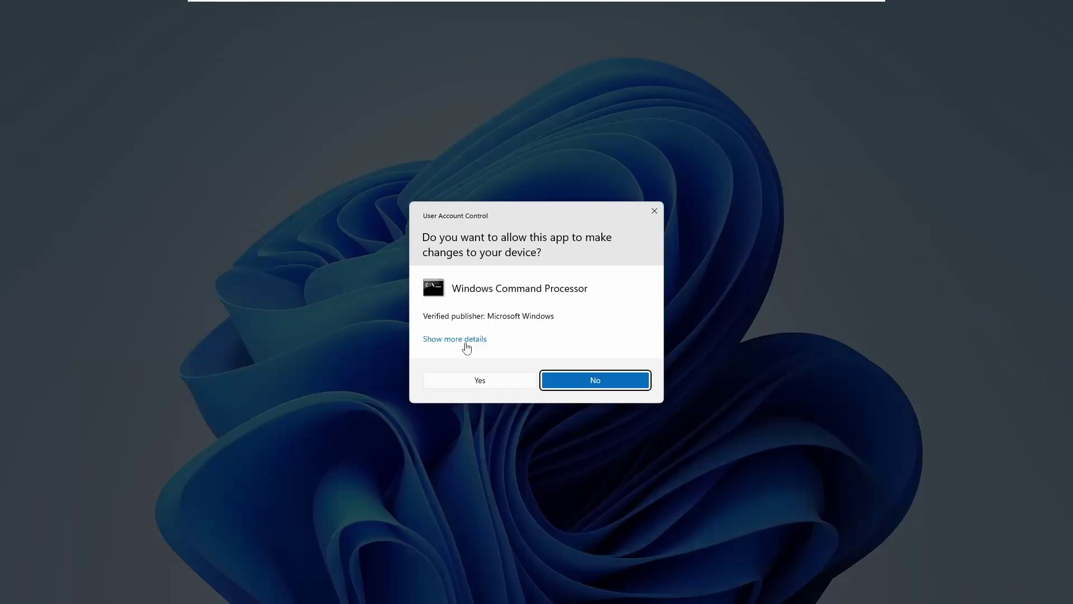
{"action": "left_click", "coordinate": [477, 383]}
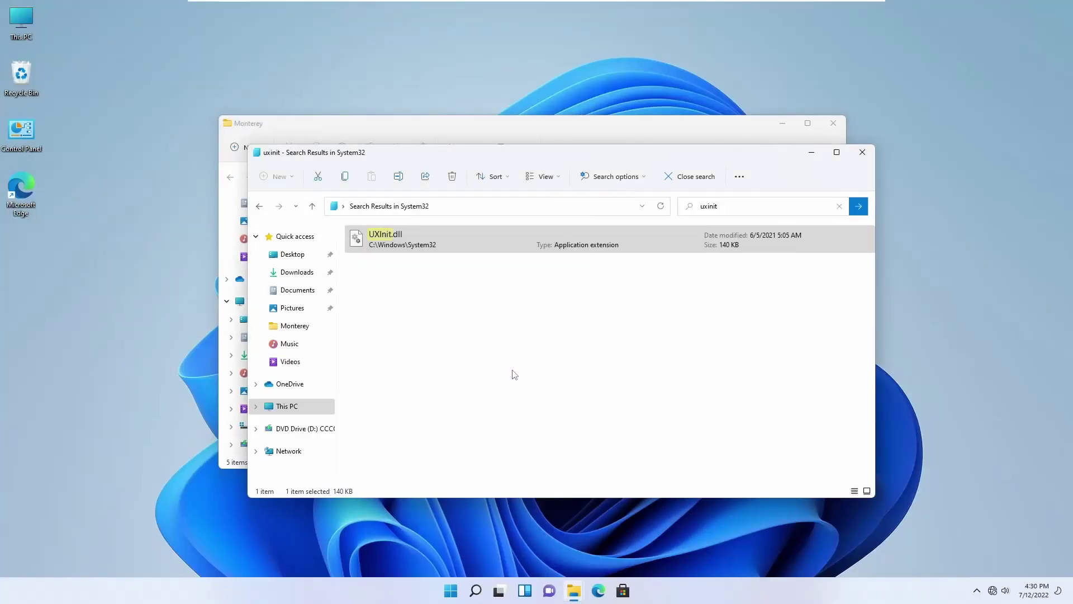
Install UltraUXThemePatcher with 'I want to manually reboot later', then delete its installer
{"action": "left_click", "coordinate": [863, 152]}
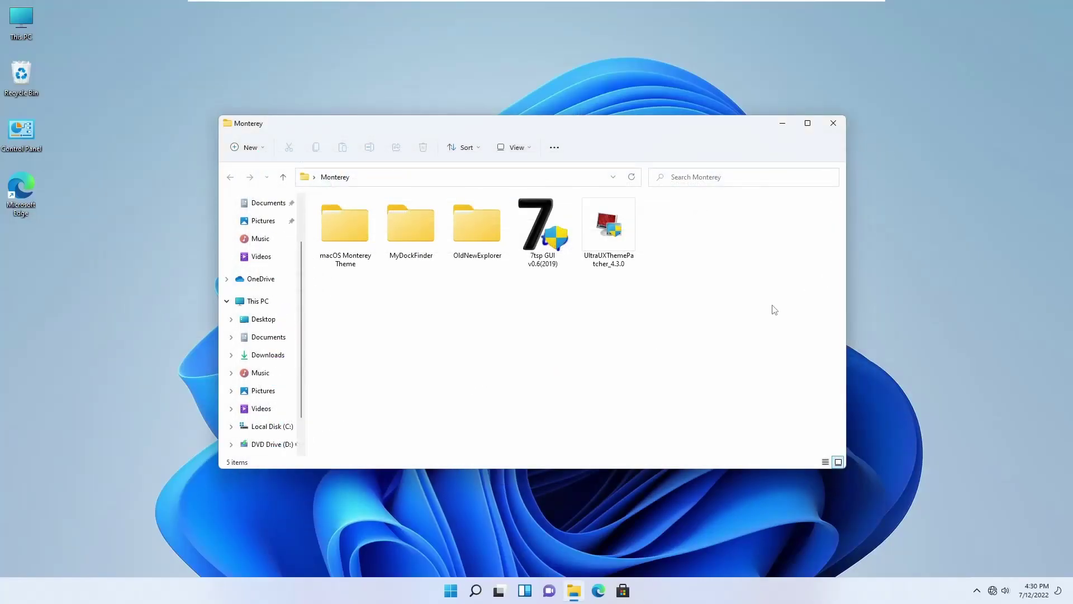
{"action": "double_click", "coordinate": [613, 238]}
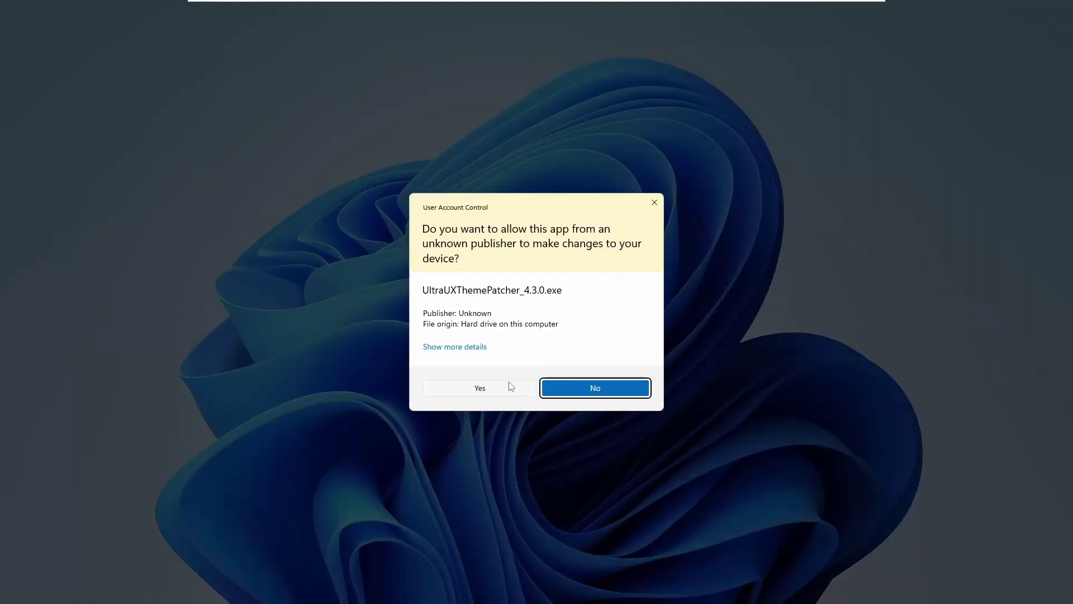
{"action": "left_click", "coordinate": [501, 385]}
{"action": "left_click", "coordinate": [598, 383]}
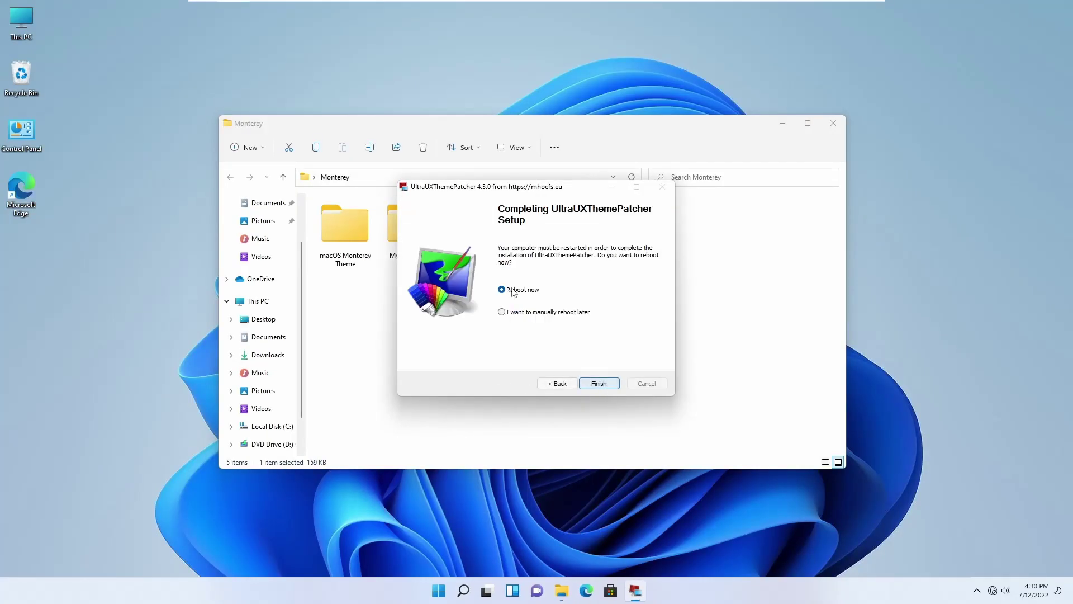
{"action": "left_click", "coordinate": [545, 313]}
{"action": "left_click", "coordinate": [599, 384]}
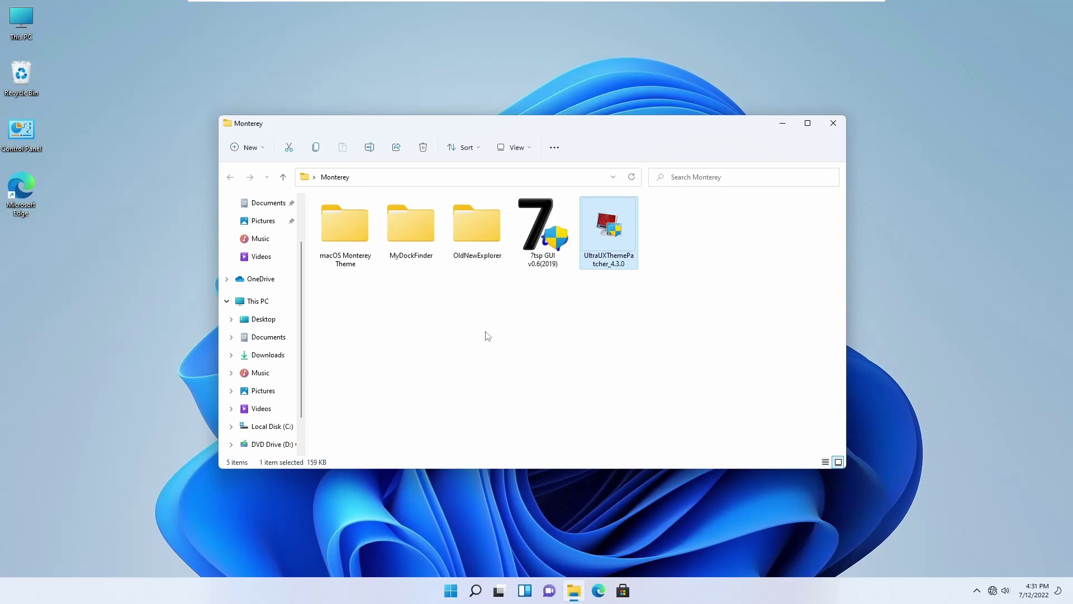
{"action": "key", "text": "Delete"}
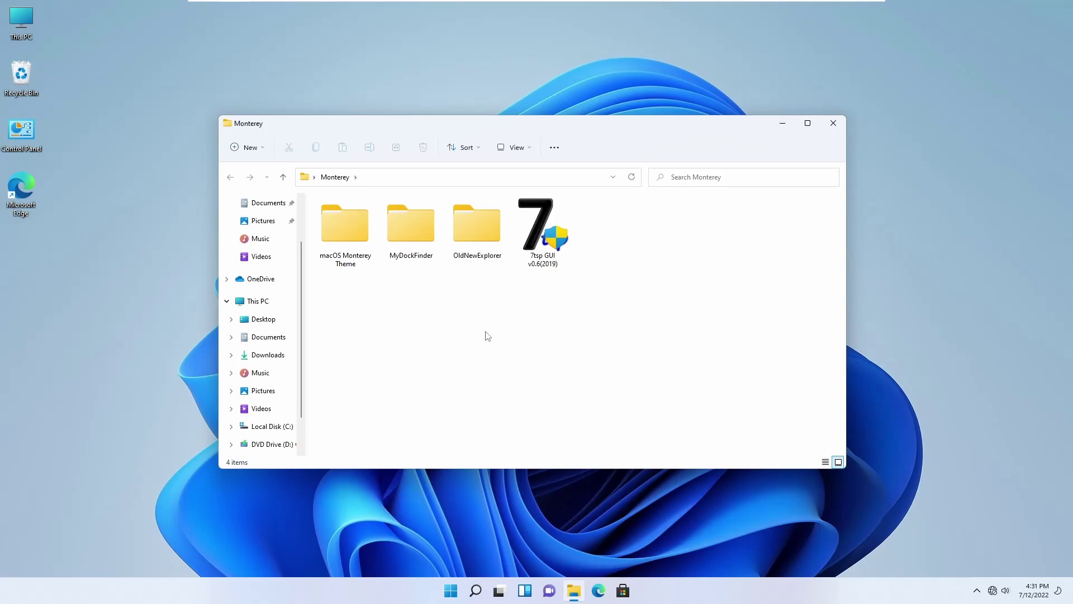
Set the Wallpaper image in macOS Monterey Theme as the desktop background
{"action": "left_click", "coordinate": [340, 233]}
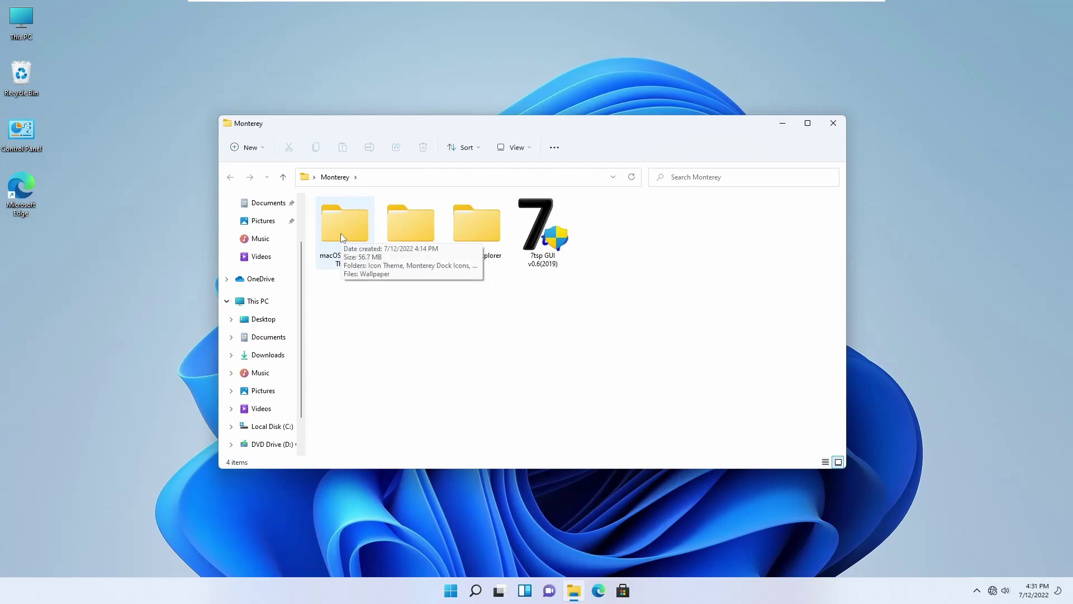
{"action": "double_click", "coordinate": [341, 234]}
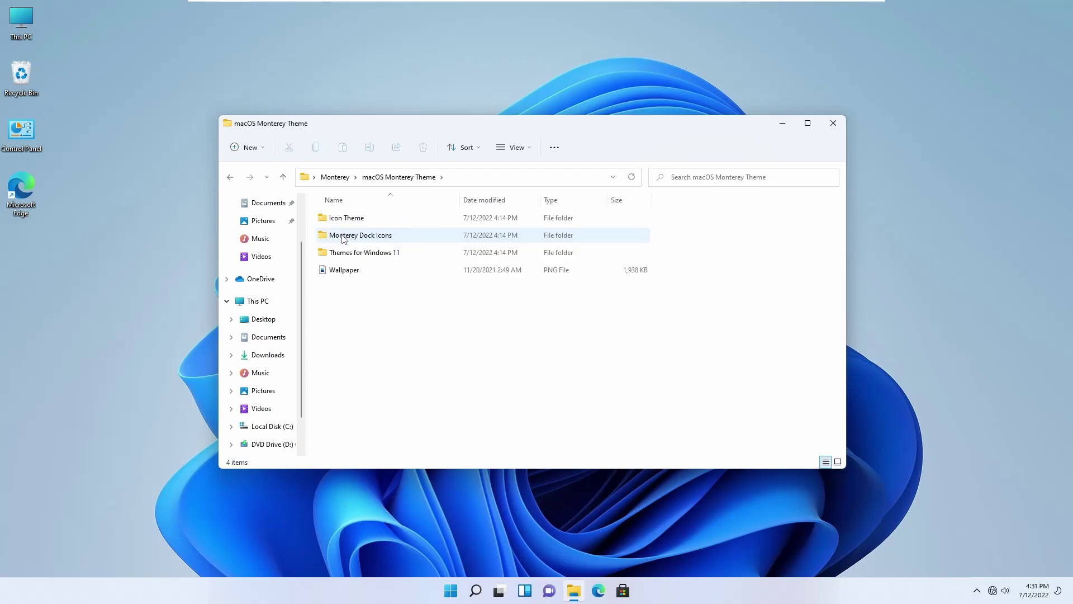
{"action": "right_click", "coordinate": [343, 270]}
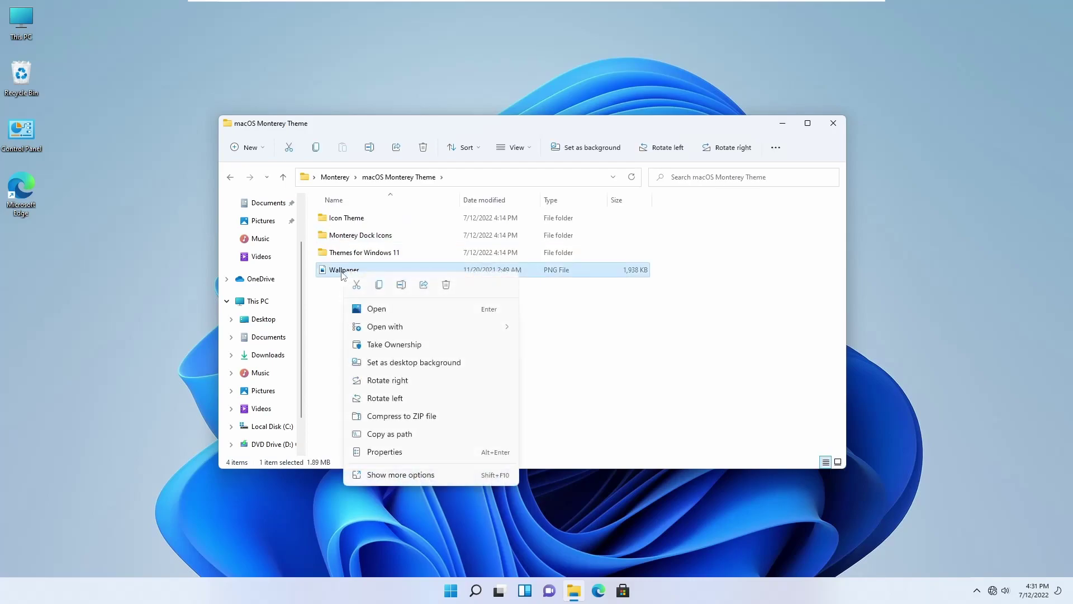
{"action": "left_click", "coordinate": [388, 362]}
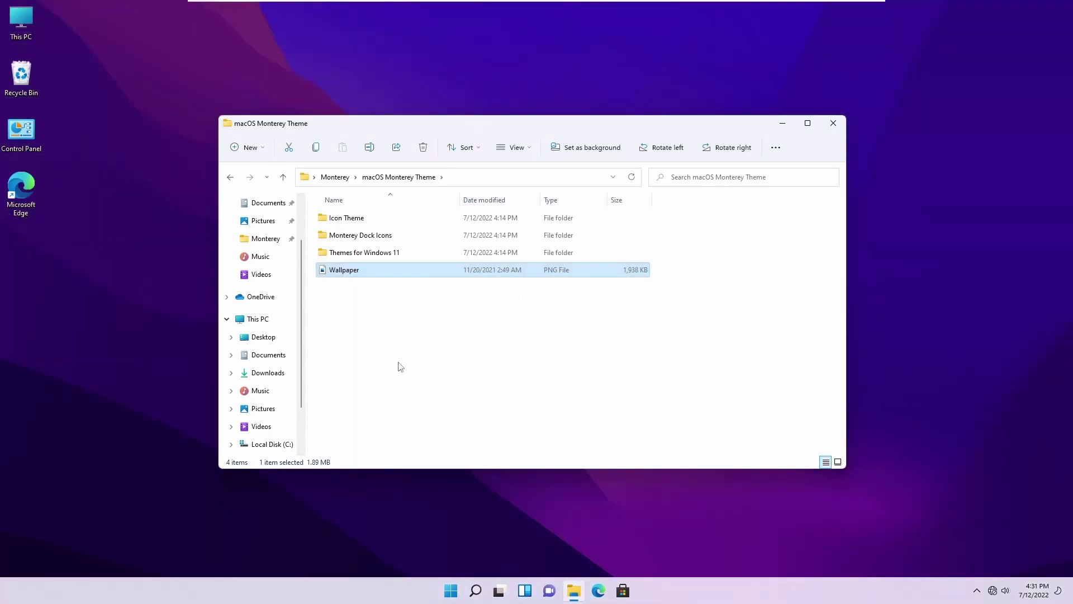
Paste the Monterey folder and both theme files into C:\Windows\Resources\Themes, approving admin permission for all
{"action": "double_click", "coordinate": [353, 255]}
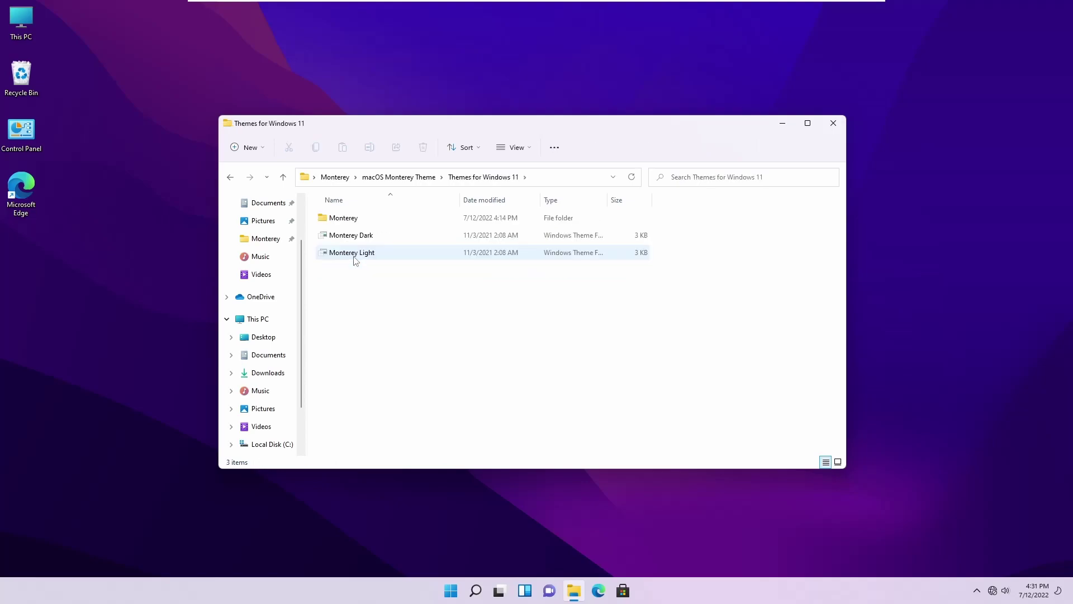
{"action": "left_click_drag", "start_coordinate": [384, 316], "coordinate": [349, 235]}
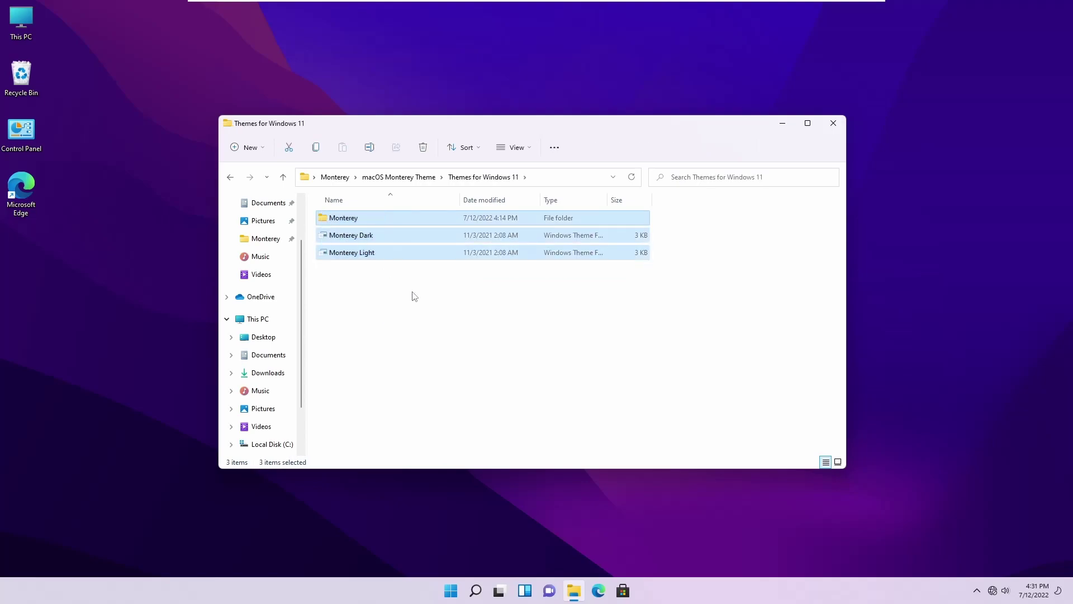
{"action": "right_click", "coordinate": [273, 444]}
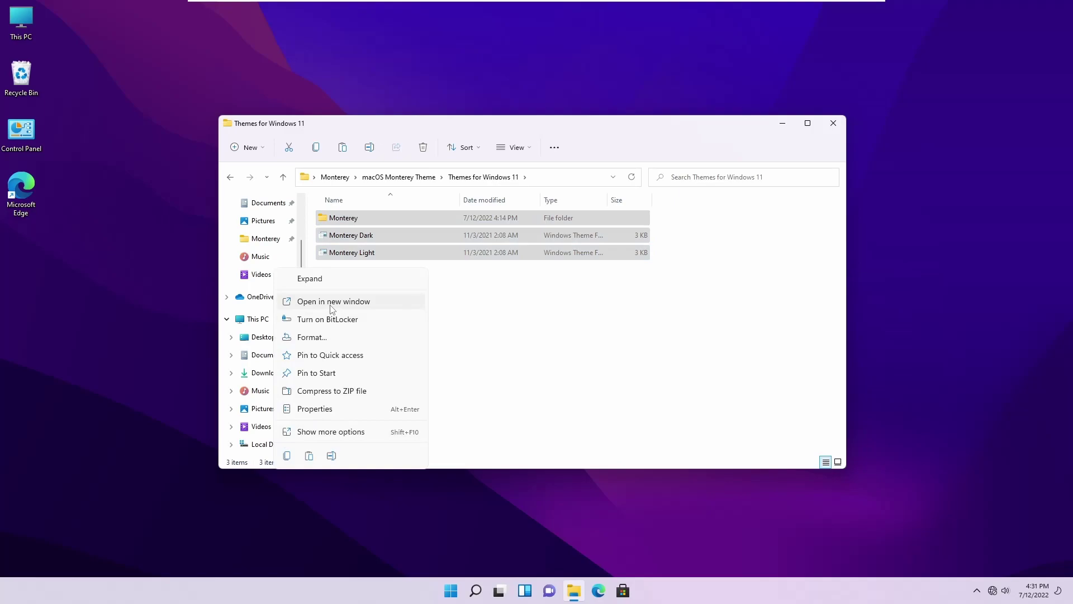
{"action": "left_click", "coordinate": [333, 302]}
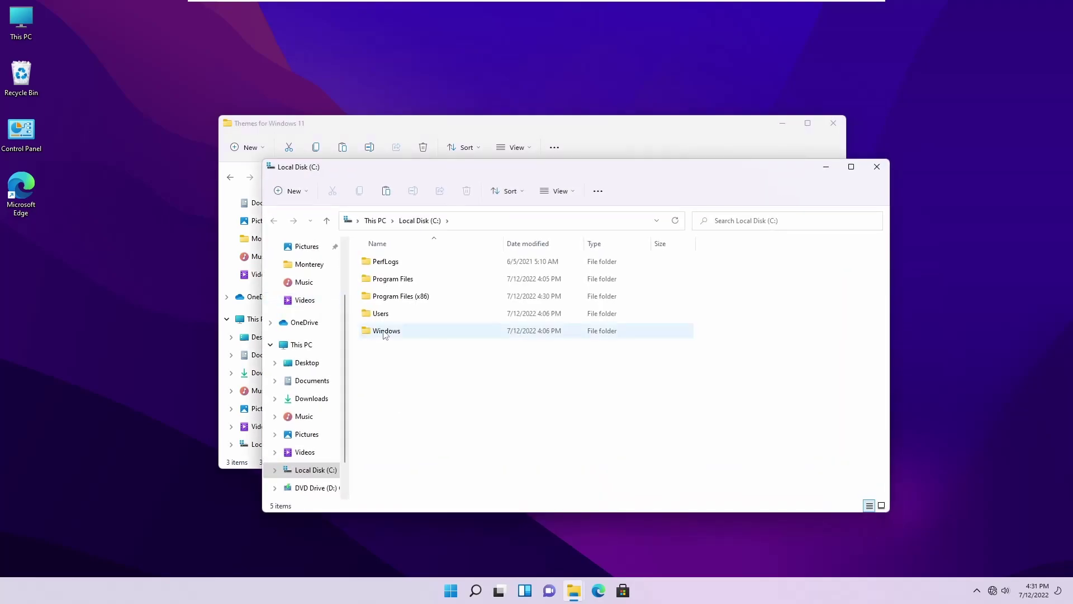
{"action": "double_click", "coordinate": [385, 331]}
{"action": "double_click", "coordinate": [389, 314]}
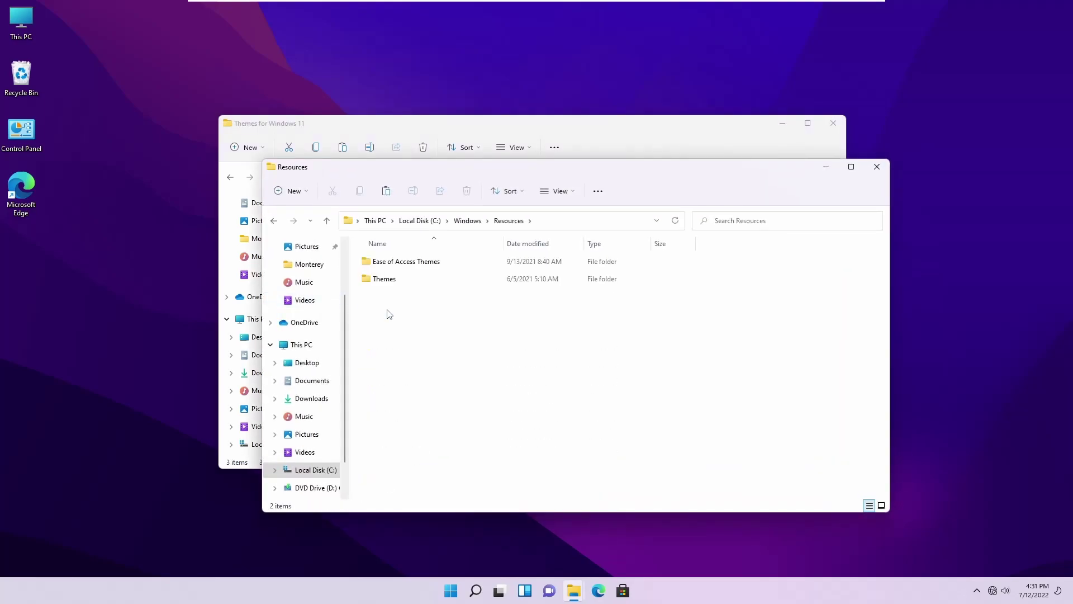
{"action": "double_click", "coordinate": [384, 281]}
{"action": "key", "text": "ctrl+v"}
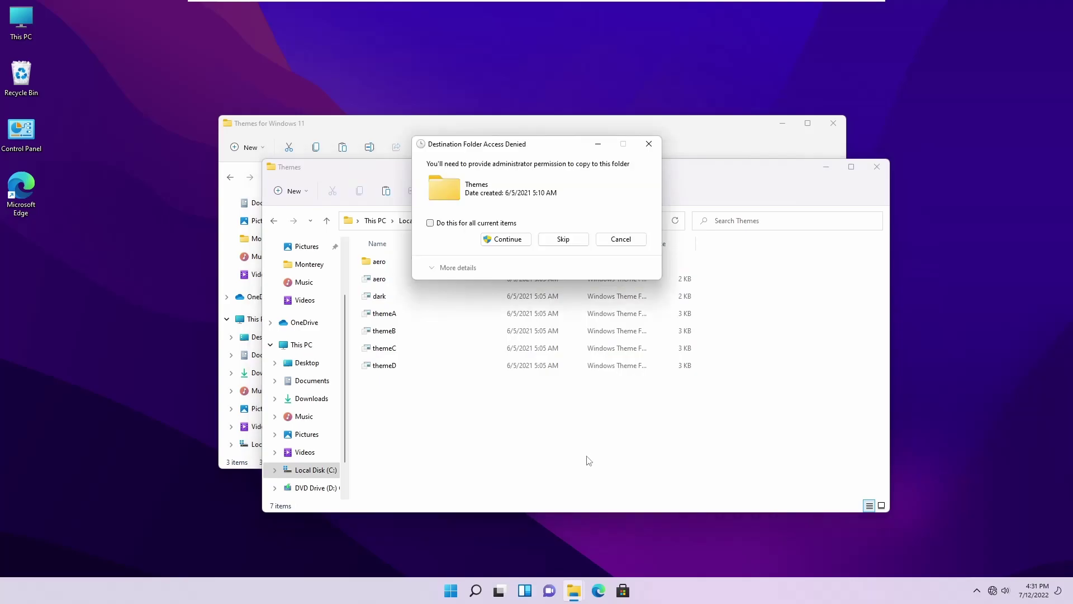
{"action": "left_click", "coordinate": [465, 224]}
{"action": "left_click", "coordinate": [510, 240]}
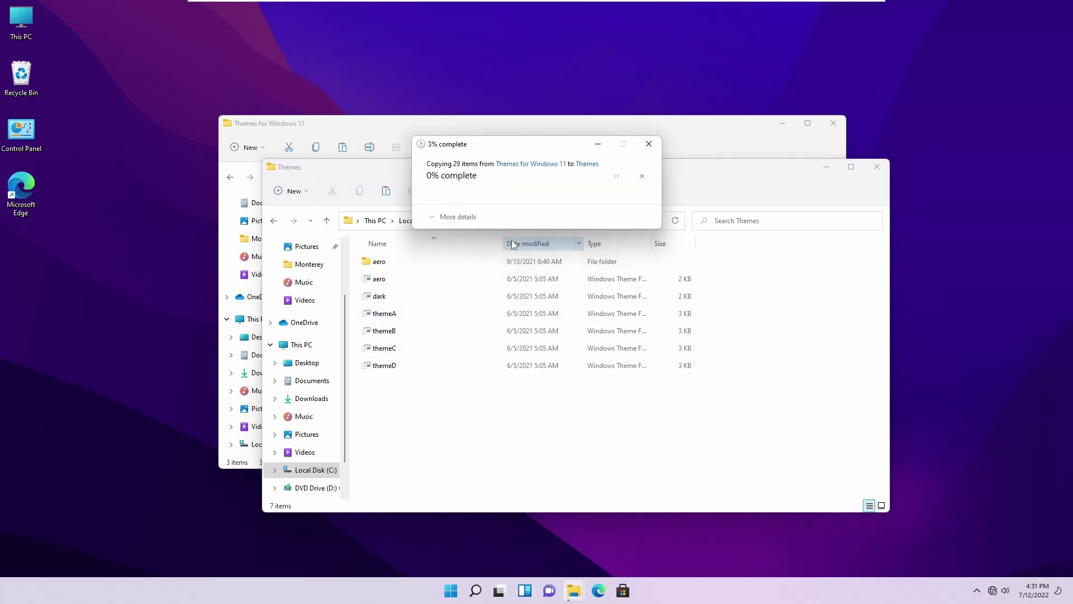
Paste the Monterey Dock Icons folder into the root of Local Disk (C:)
{"action": "left_click", "coordinate": [876, 167]}
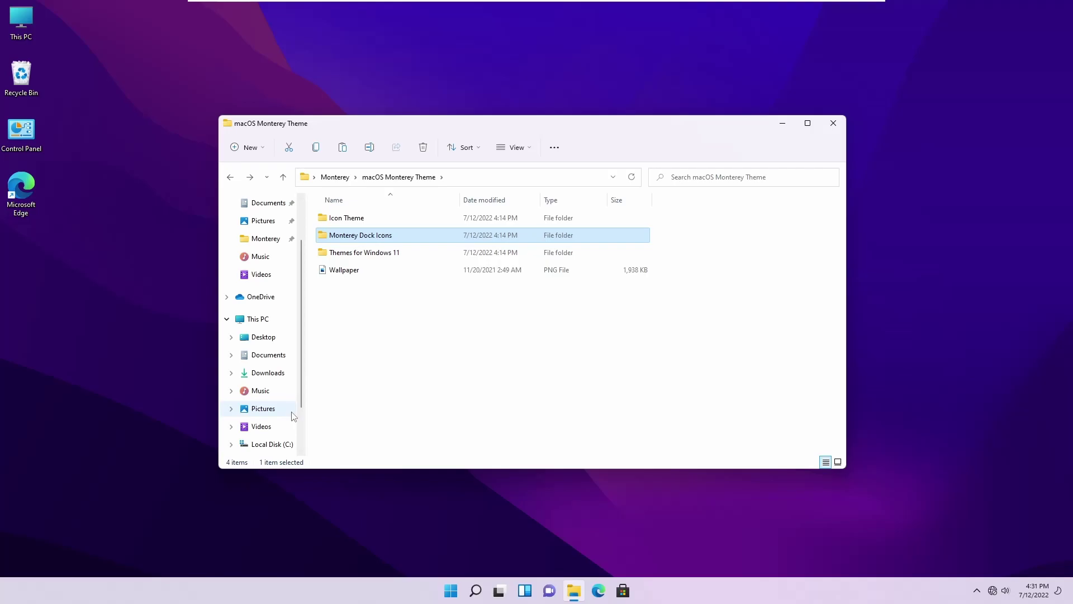
{"action": "right_click", "coordinate": [273, 446]}
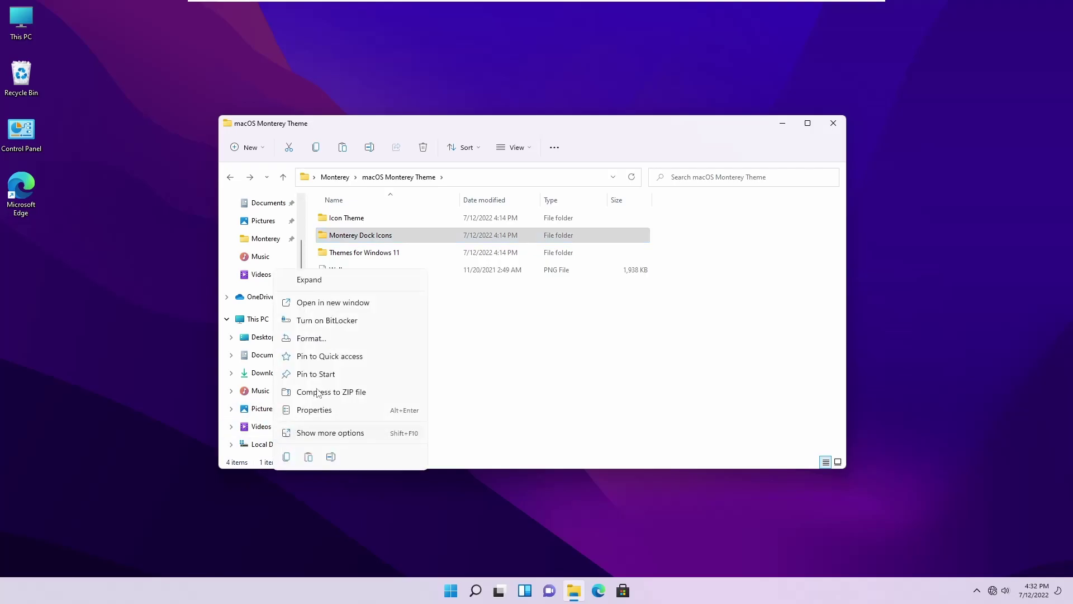
{"action": "left_click", "coordinate": [332, 300]}
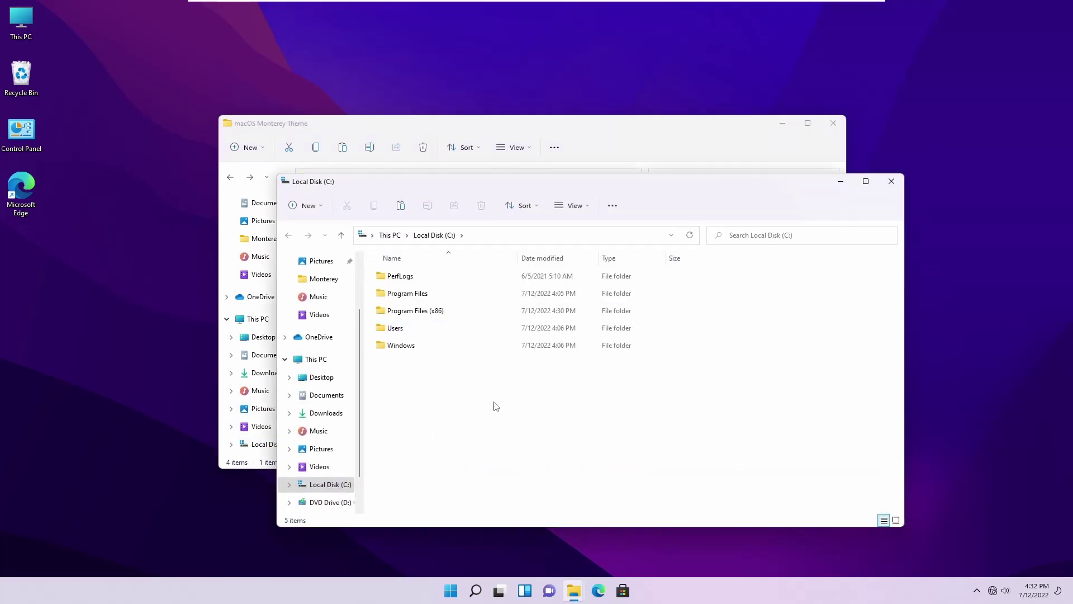
{"action": "key", "text": "ctrl+v"}
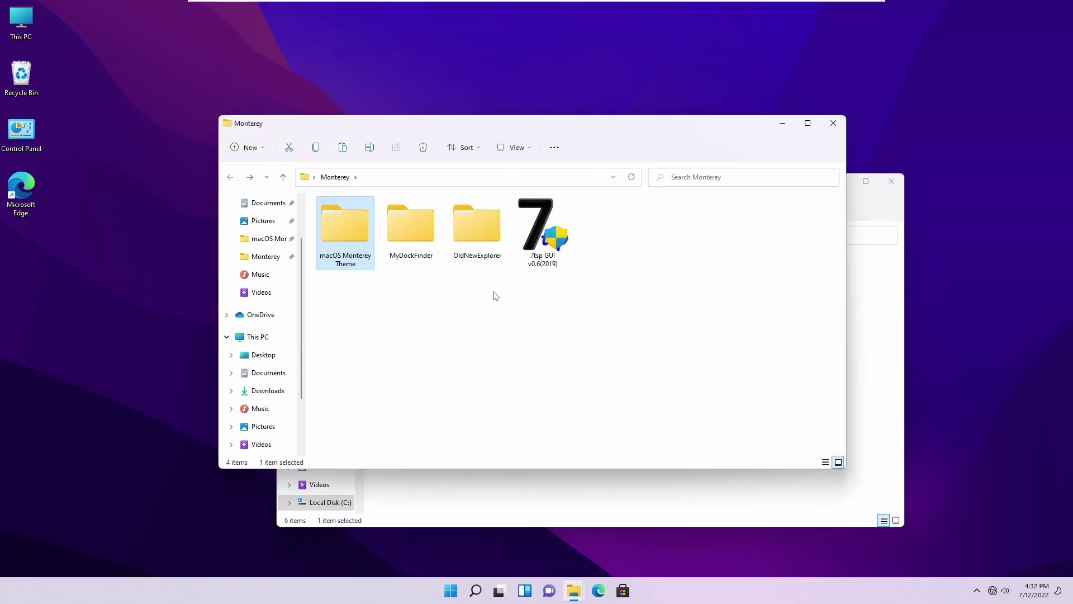
Paste MyDockFinder and OldNewExplorer into C:\ and delete them from the Monterey folder
{"action": "left_click_drag", "start_coordinate": [494, 292], "coordinate": [414, 240]}
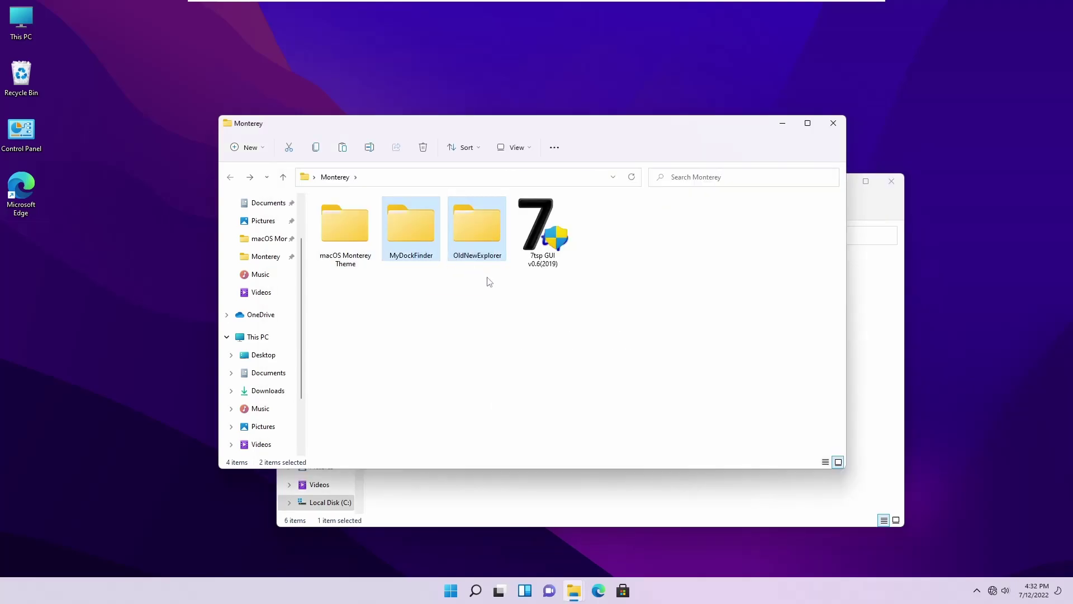
{"action": "left_click", "coordinate": [872, 335]}
{"action": "left_click", "coordinate": [713, 418]}
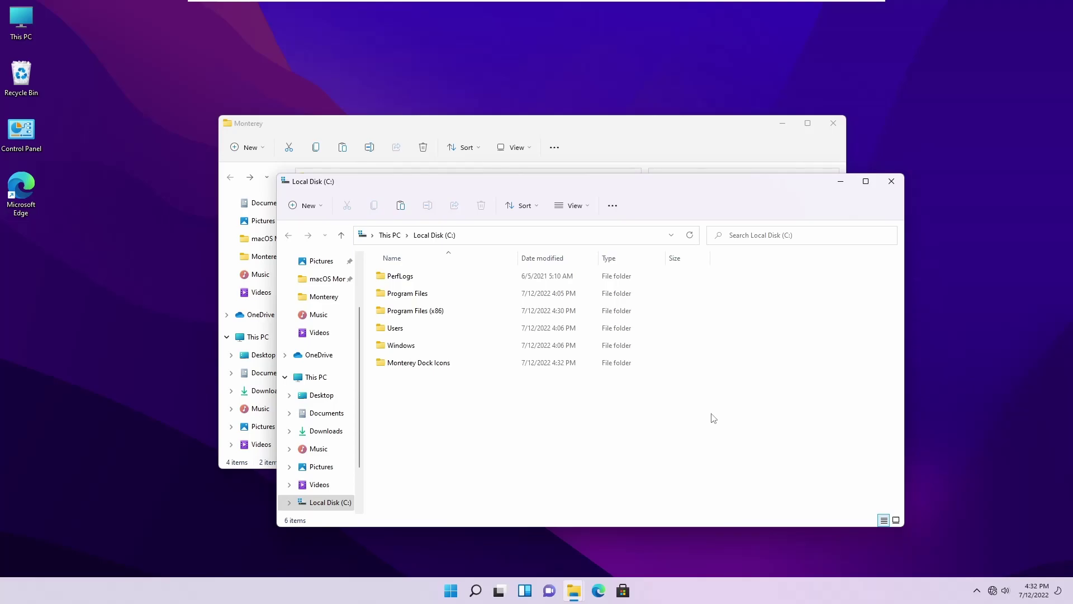
{"action": "key", "text": "ctrl+v"}
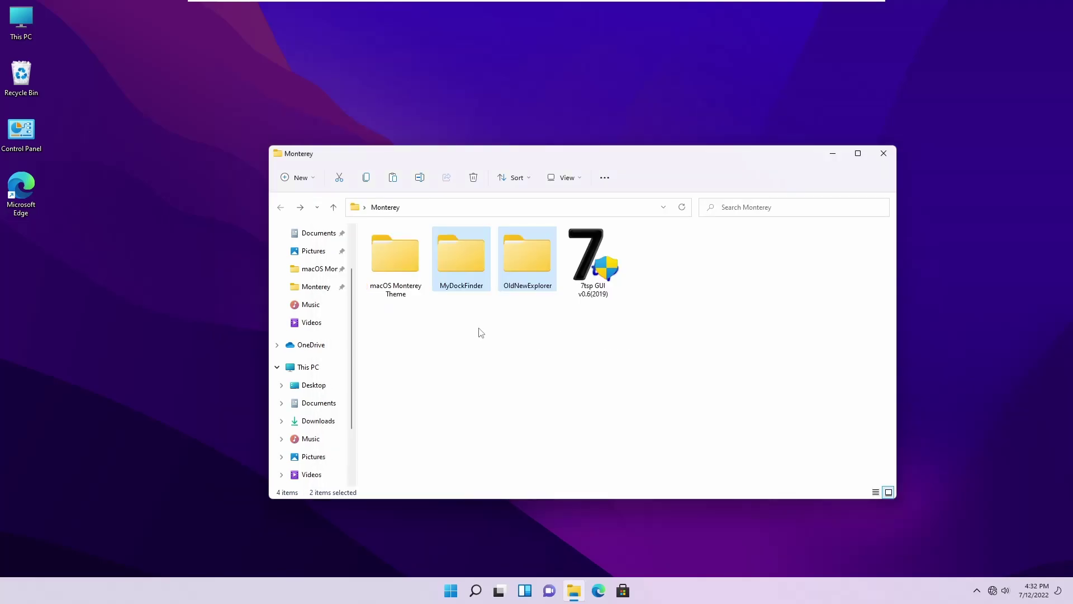
{"action": "key", "text": "Delete"}
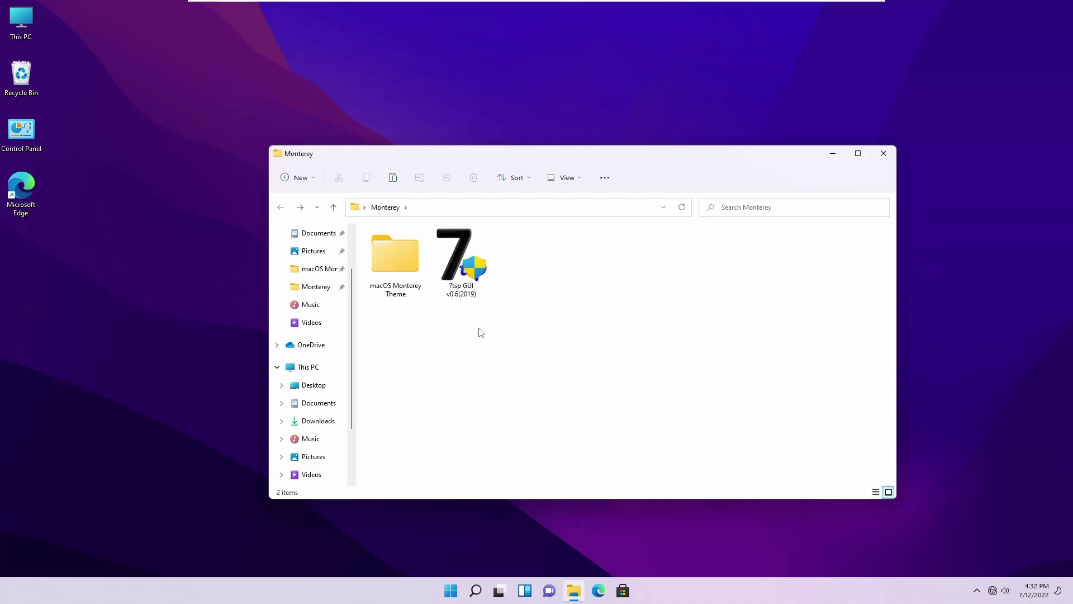
{"action": "left_click_drag", "start_coordinate": [478, 321], "coordinate": [394, 260]}
Run 7tsp GUI v0.6(2019) as administrator, accept its agreement, and close the Notepad ReadMe
{"action": "left_click", "coordinate": [560, 363]}
{"action": "left_click", "coordinate": [462, 272]}
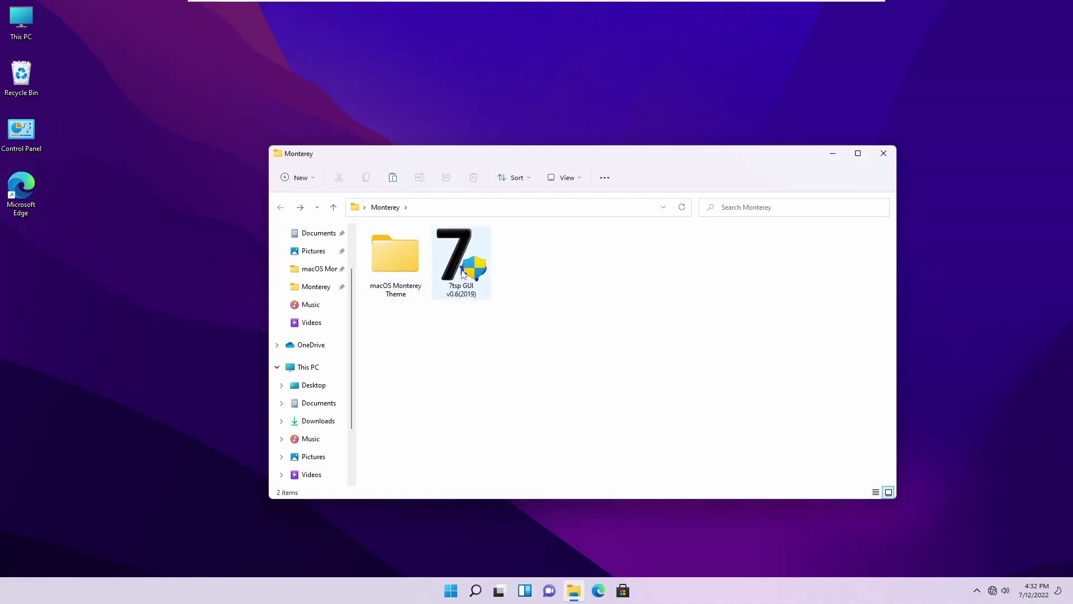
{"action": "left_click", "coordinate": [462, 272]}
{"action": "double_click", "coordinate": [463, 272]}
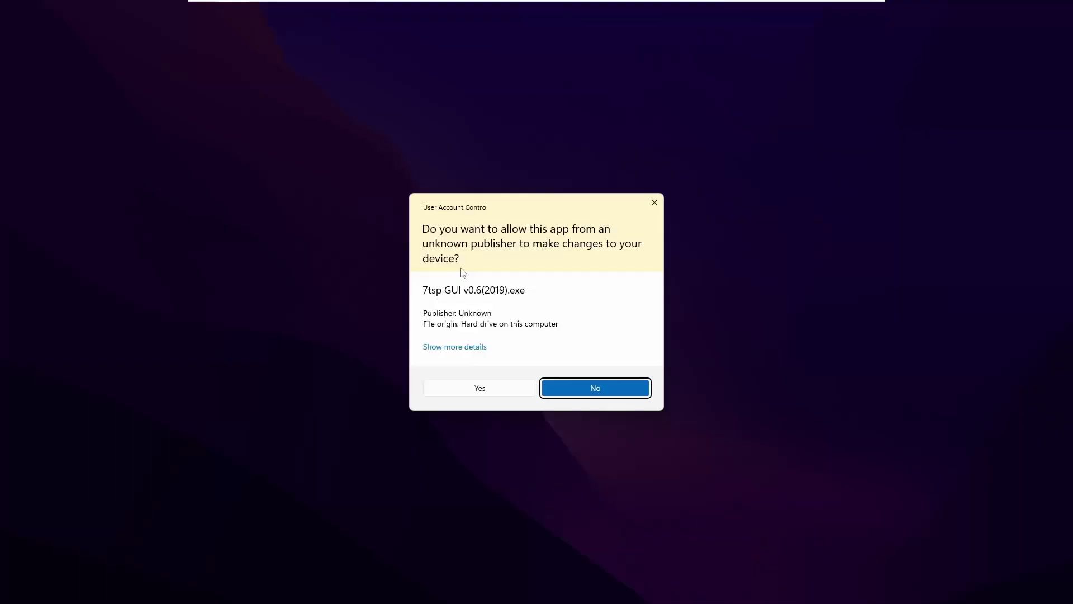
{"action": "left_click", "coordinate": [480, 387]}
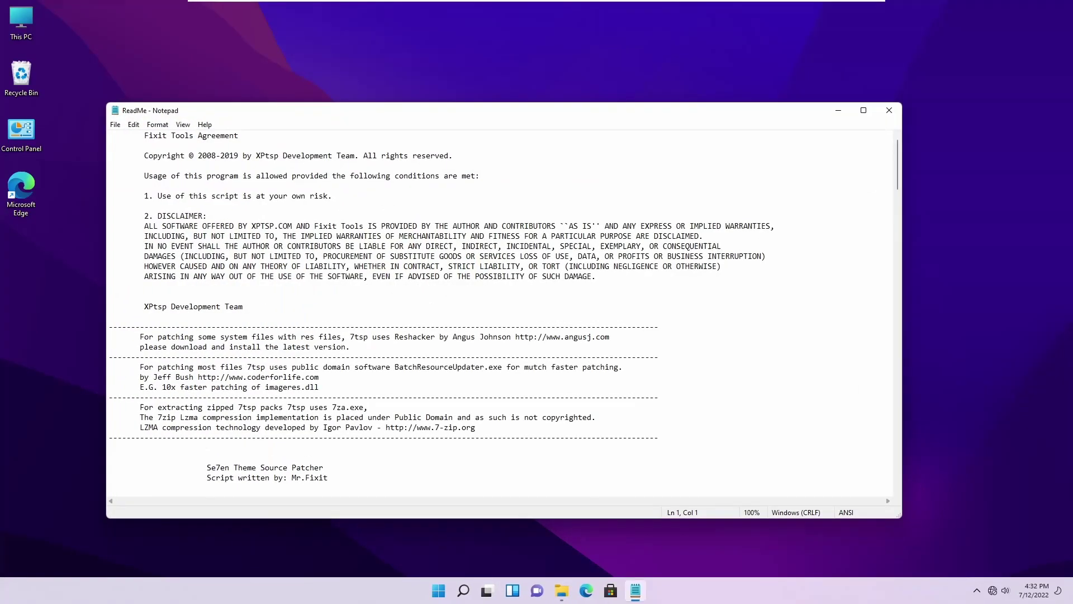
{"action": "left_click", "coordinate": [527, 335]}
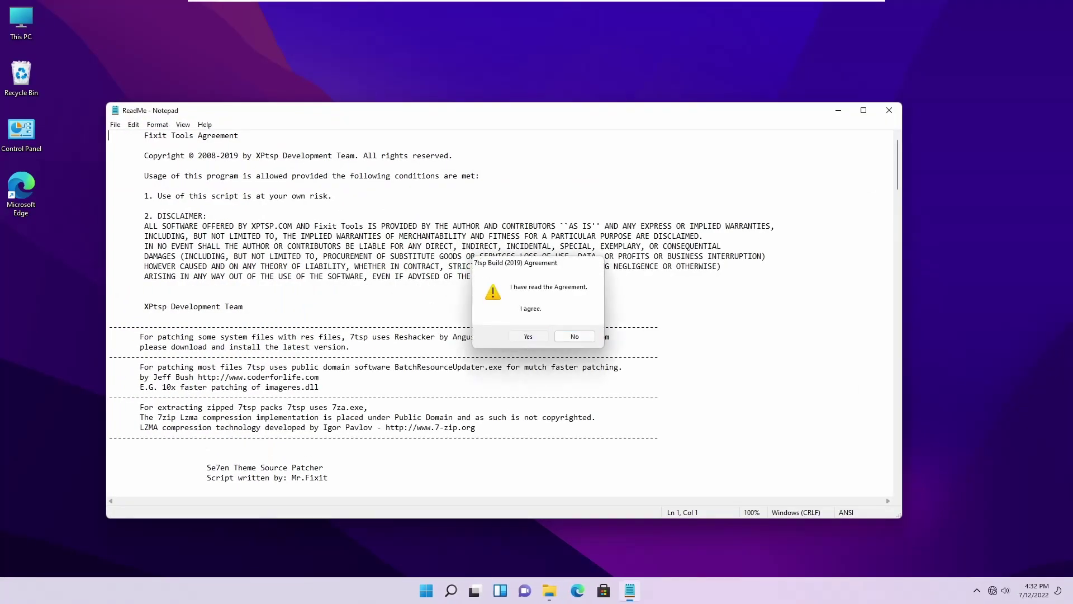
{"action": "left_click", "coordinate": [888, 110]}
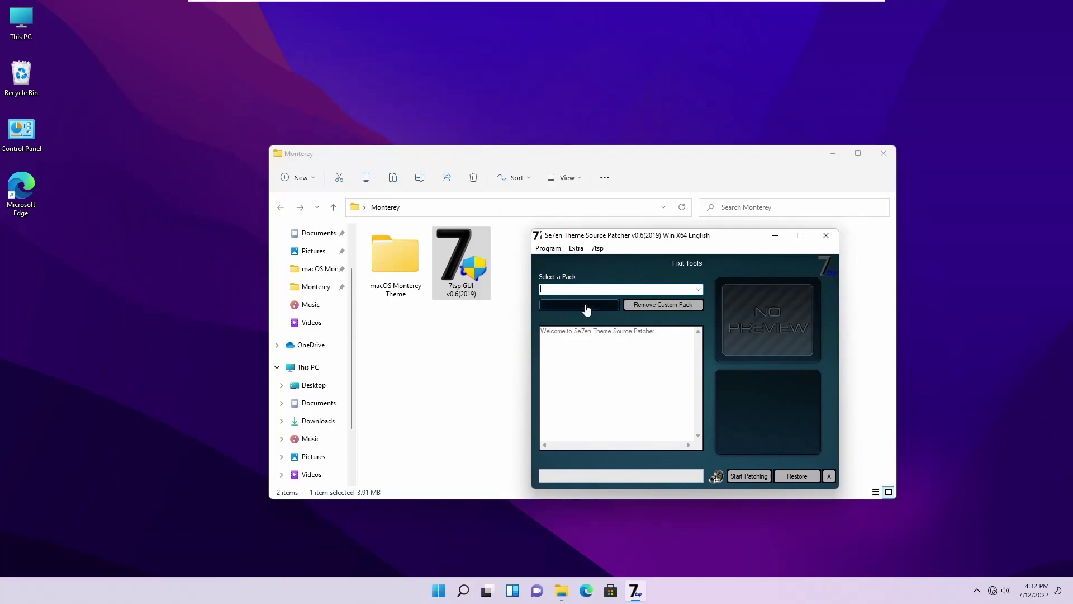
Load the custom pack '7tsp Monterey Light.7z' from macOS Monterey Theme > Icon Theme
{"action": "left_click", "coordinate": [587, 307]}
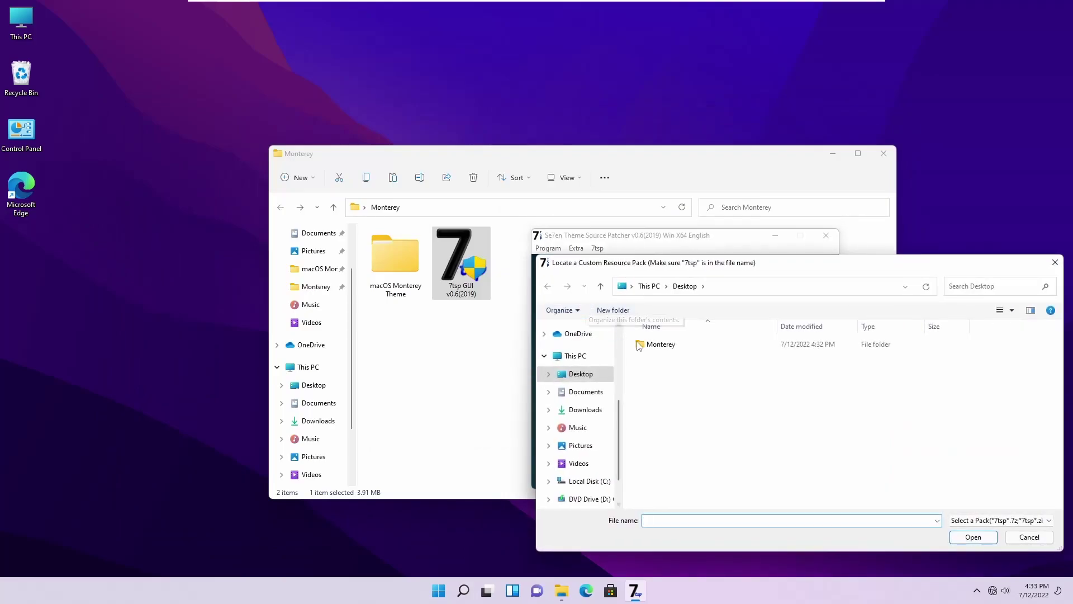
{"action": "left_click", "coordinate": [661, 347]}
{"action": "double_click", "coordinate": [660, 348]}
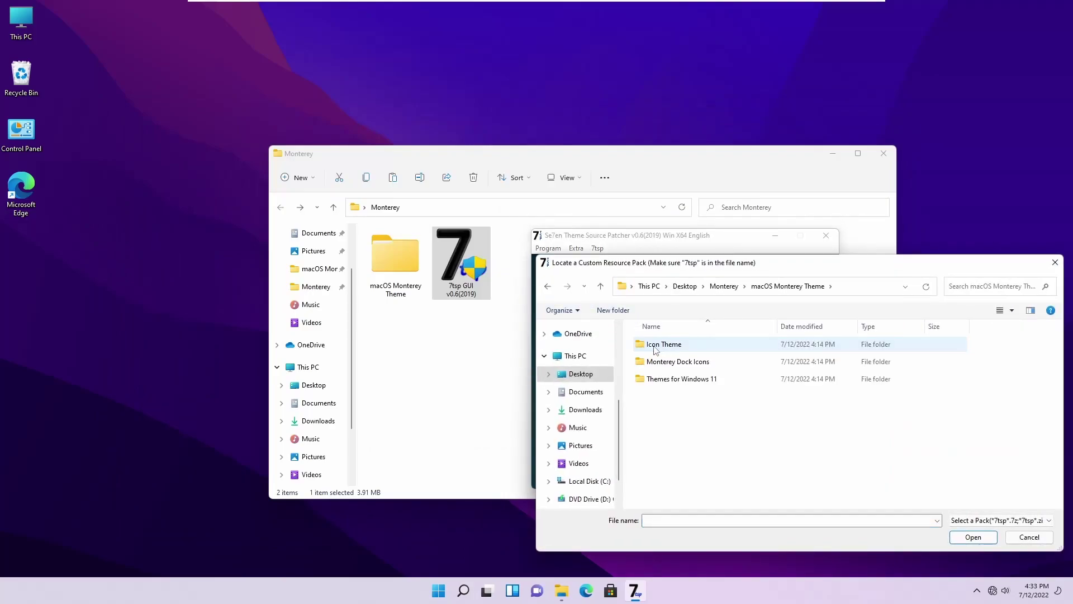
{"action": "double_click", "coordinate": [667, 344]}
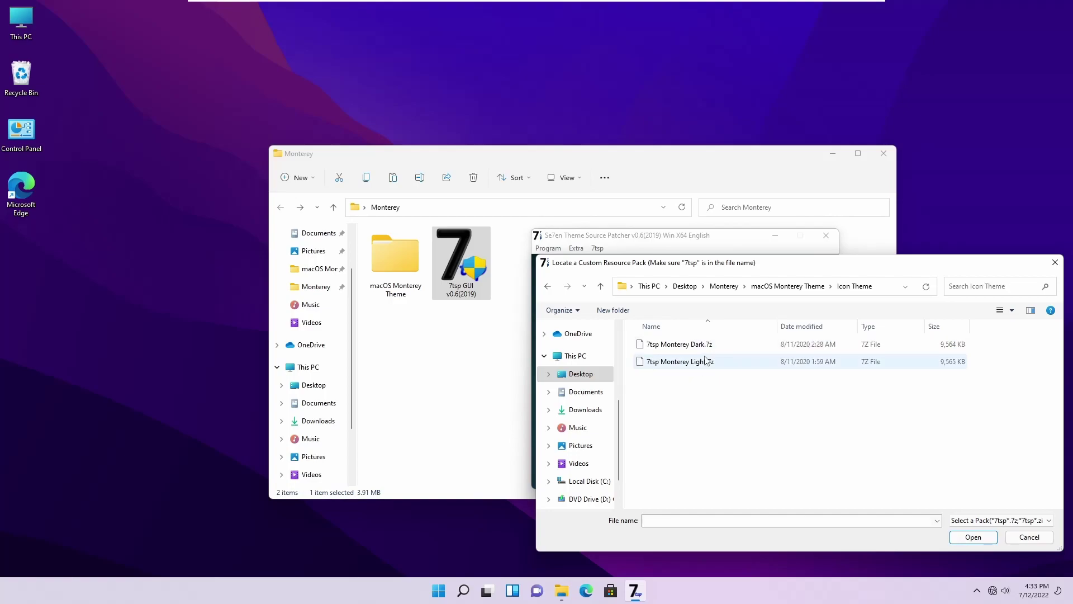
{"action": "left_click", "coordinate": [696, 362]}
{"action": "left_click", "coordinate": [697, 346]}
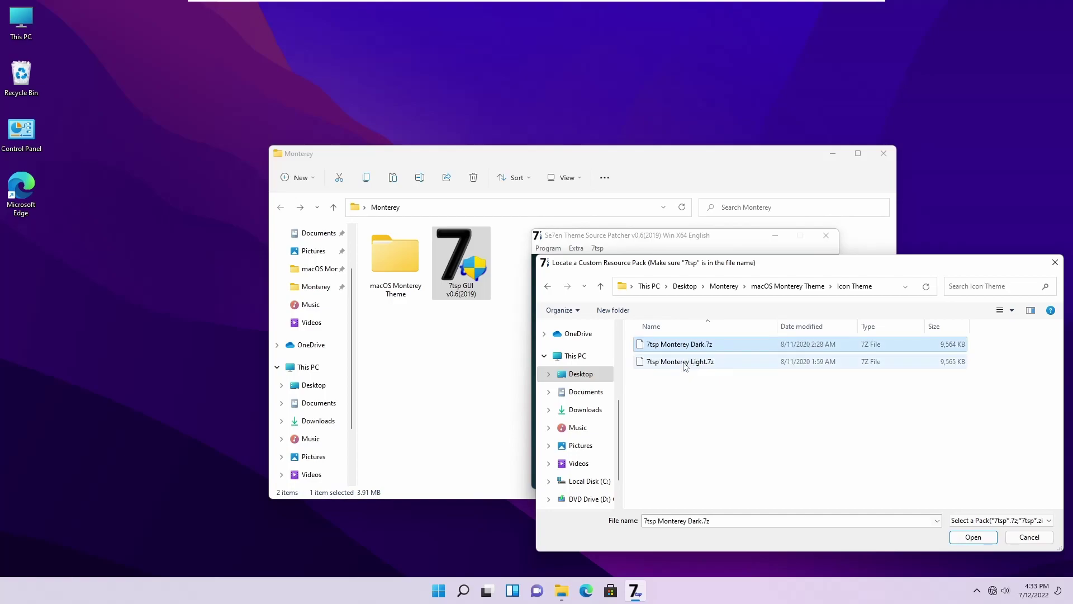
{"action": "left_click", "coordinate": [672, 362]}
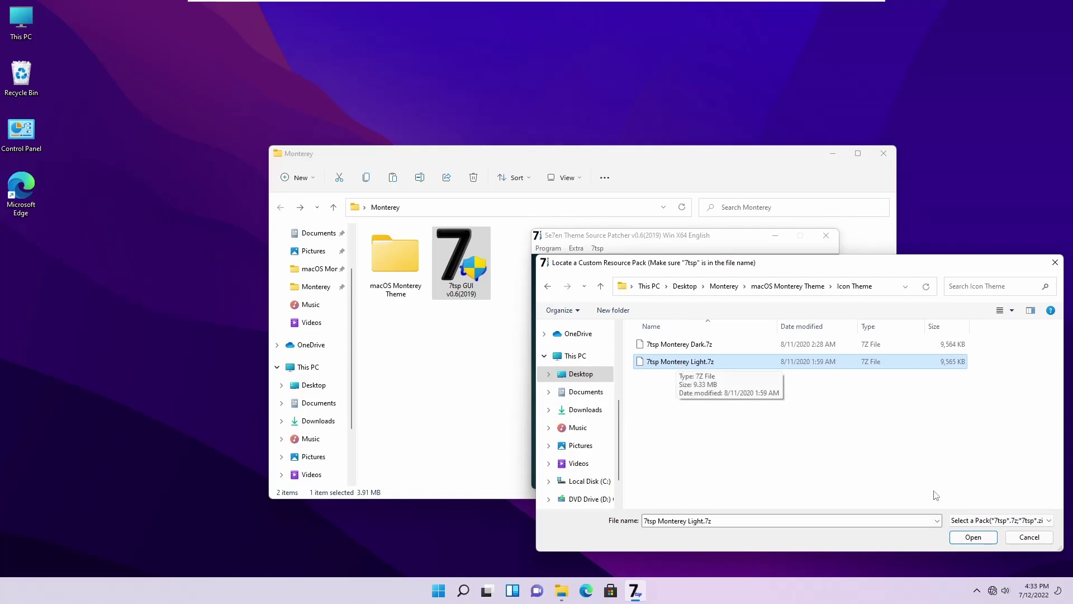
{"action": "left_click", "coordinate": [972, 536]}
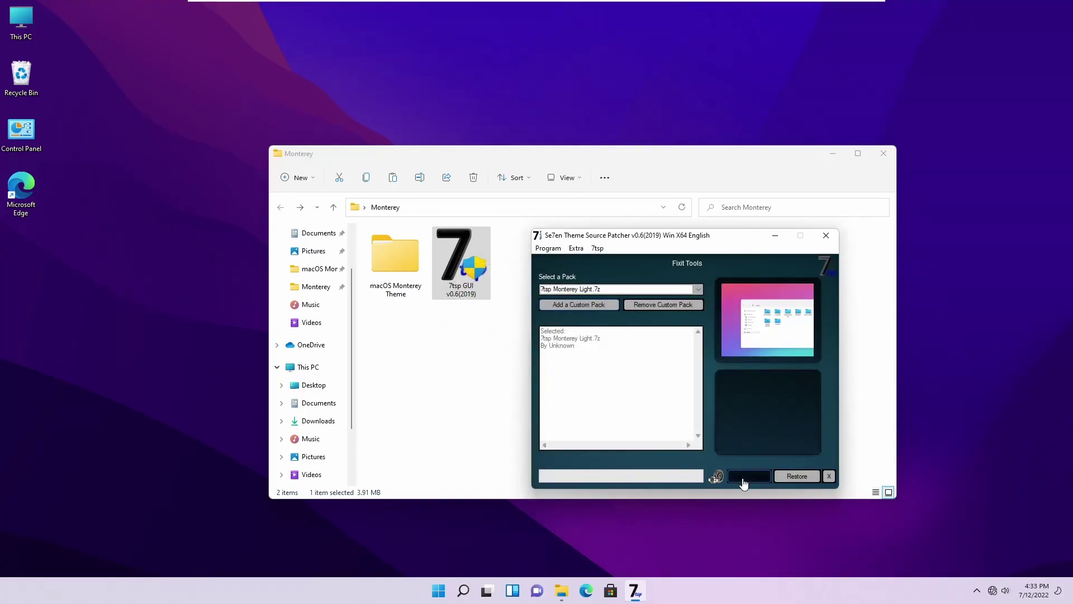
Patch the system with the Monterey Light pack, confirming and restarting when prompted
{"action": "left_click", "coordinate": [743, 480]}
{"action": "left_click", "coordinate": [545, 352]}
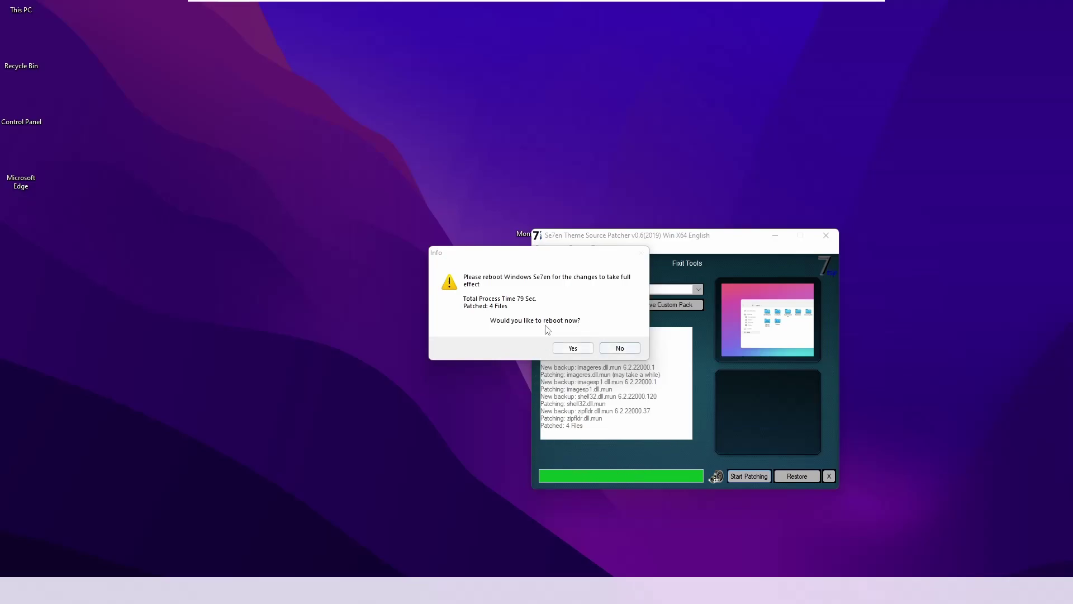
{"action": "left_click", "coordinate": [573, 348]}
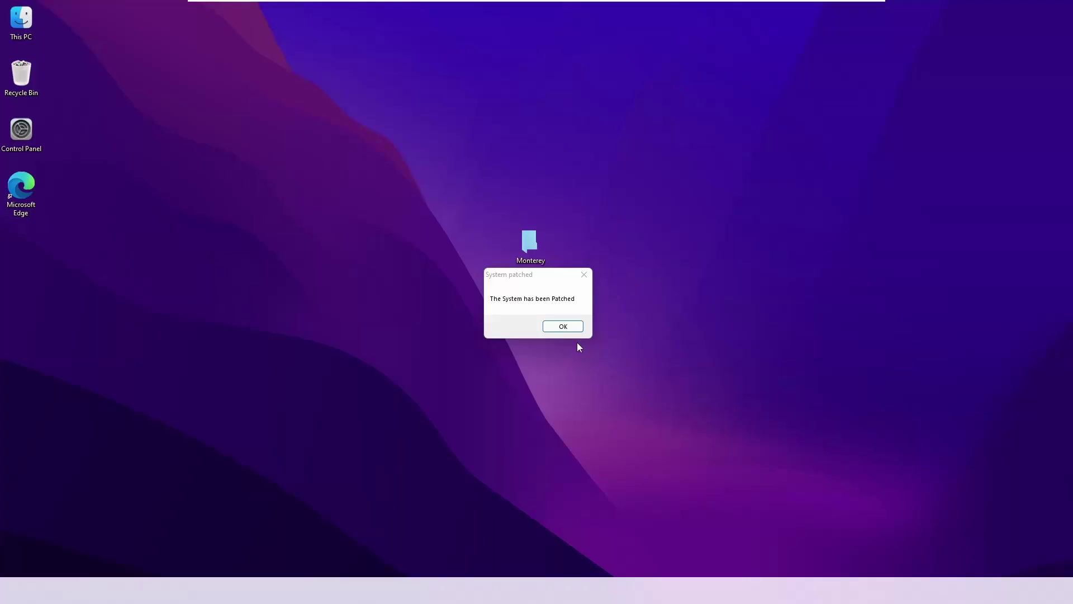
{"action": "left_click", "coordinate": [569, 328]}
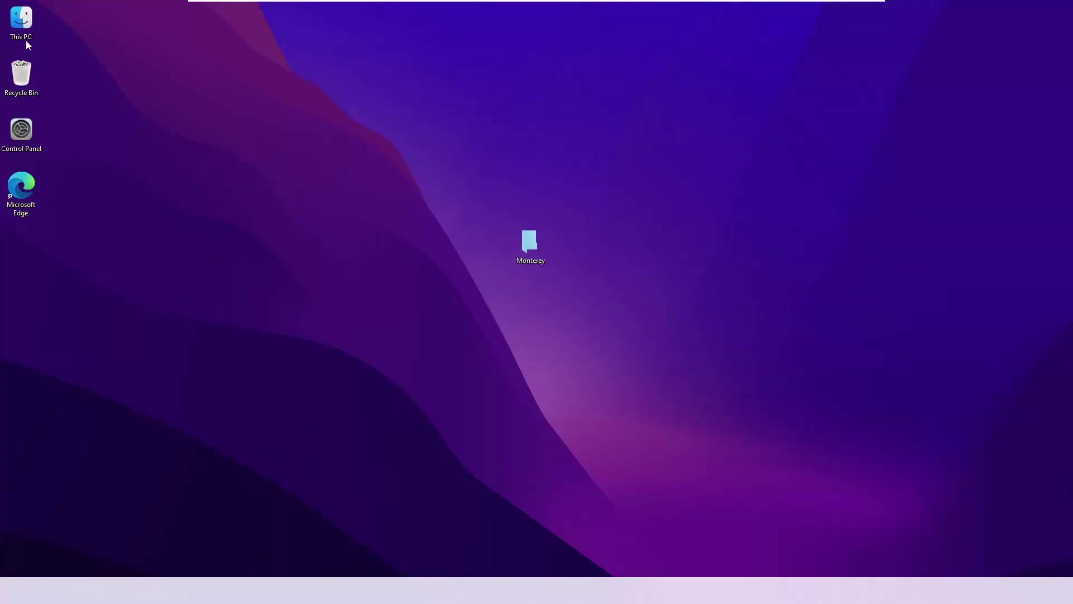
Open and close Local Disk (C:) from This PC, then open Personalize from the desktop menu
{"action": "double_click", "coordinate": [15, 29]}
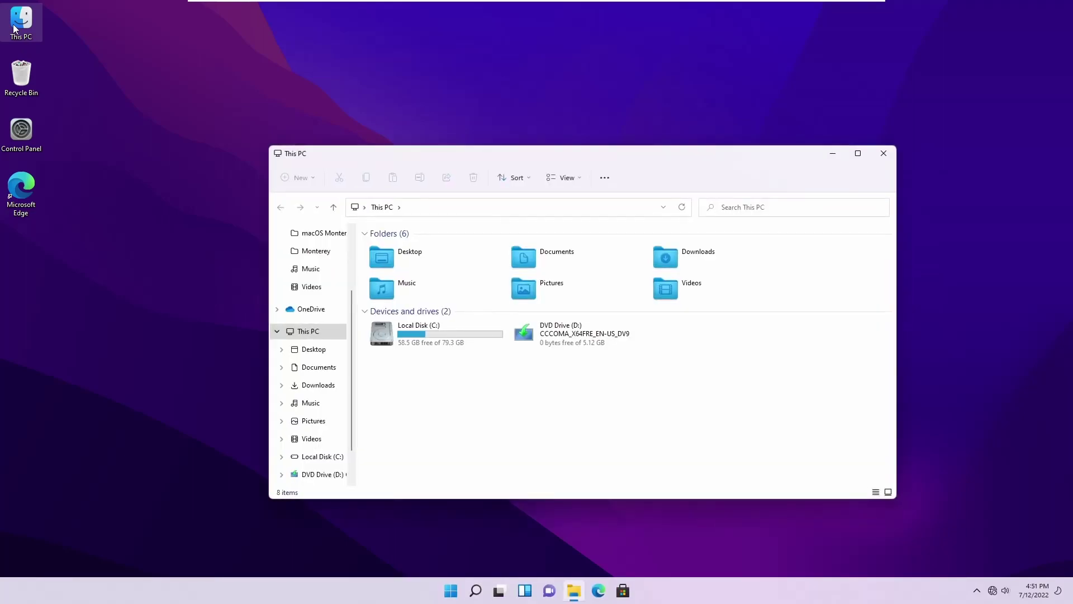
{"action": "double_click", "coordinate": [402, 328]}
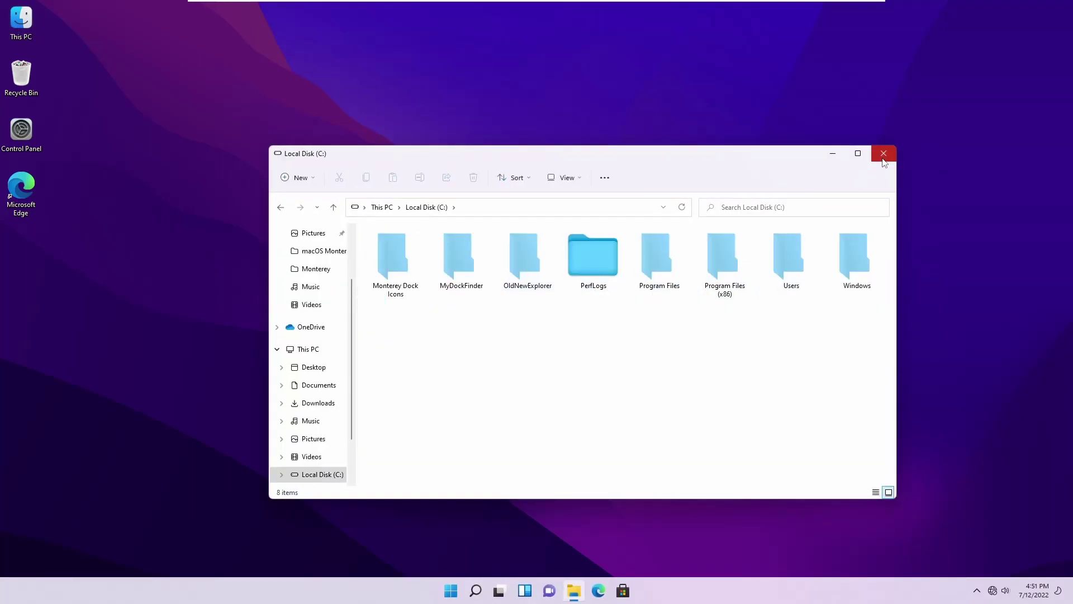
{"action": "left_click", "coordinate": [883, 154]}
{"action": "right_click", "coordinate": [325, 183]}
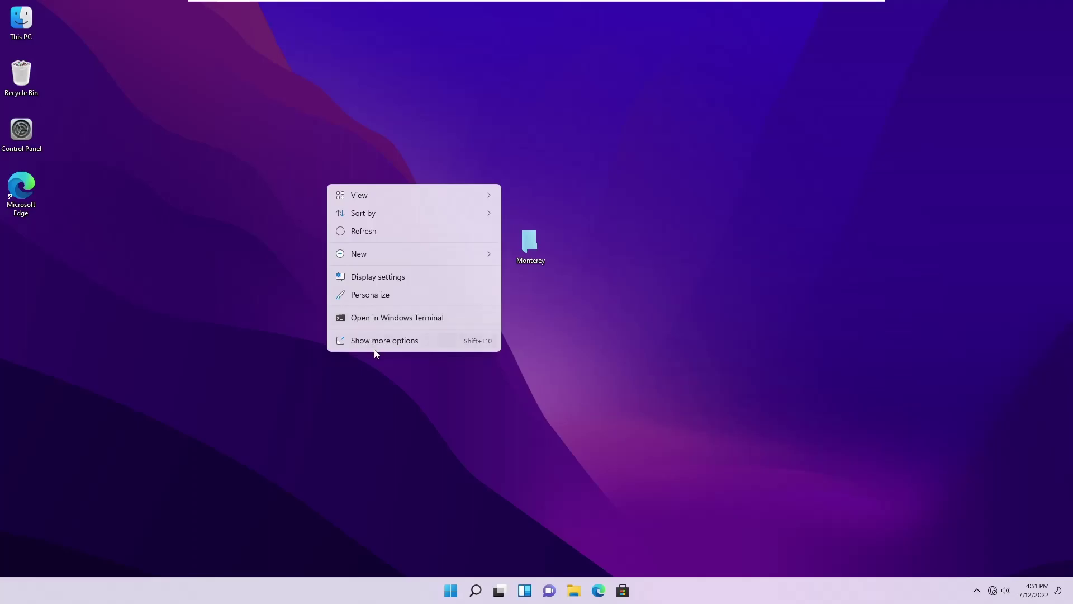
{"action": "left_click", "coordinate": [373, 302]}
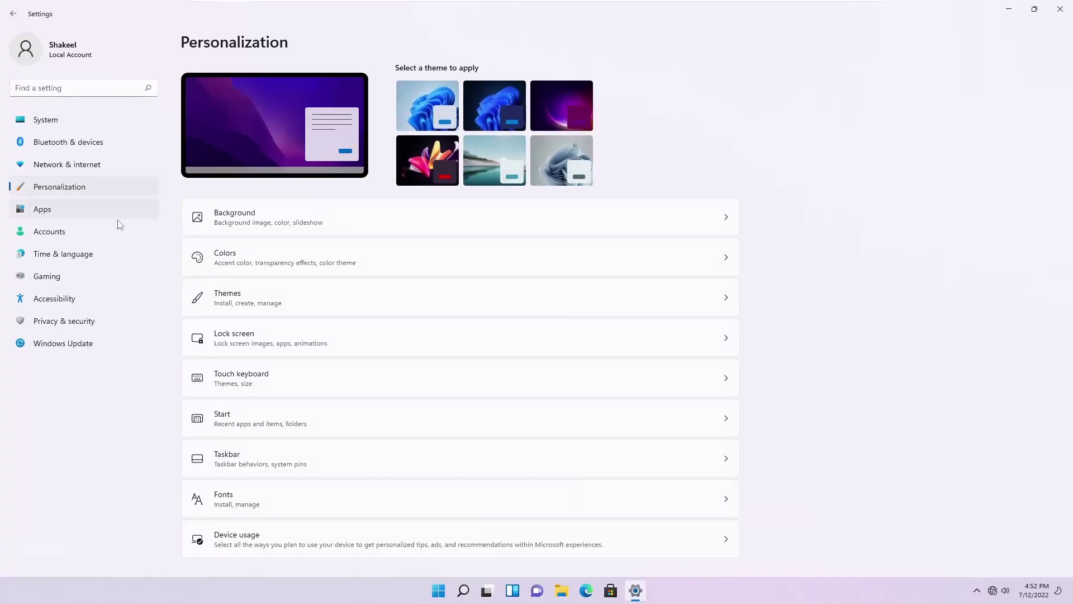
Apply the macOS Monterey Light theme from Themes, after briefly trying Monterey Dark
{"action": "left_click", "coordinate": [251, 304]}
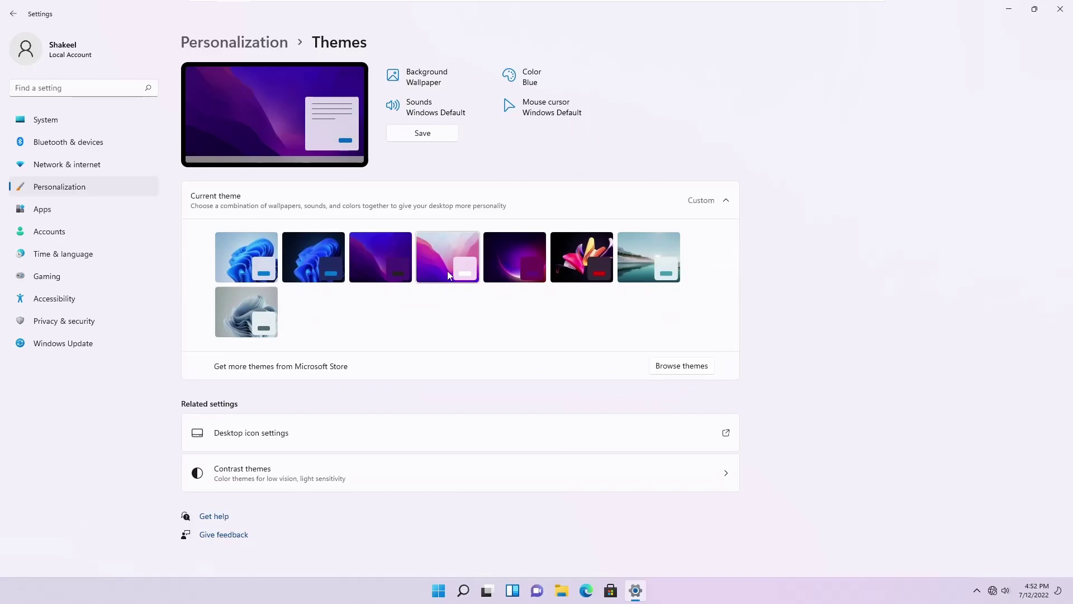
{"action": "left_click", "coordinate": [379, 251]}
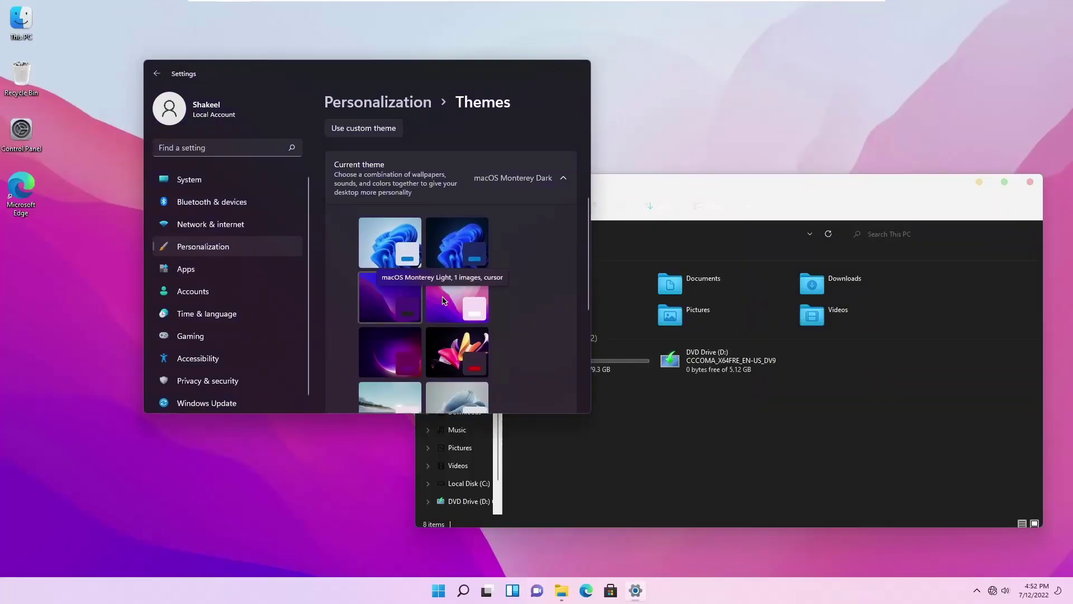
{"action": "left_click", "coordinate": [457, 290]}
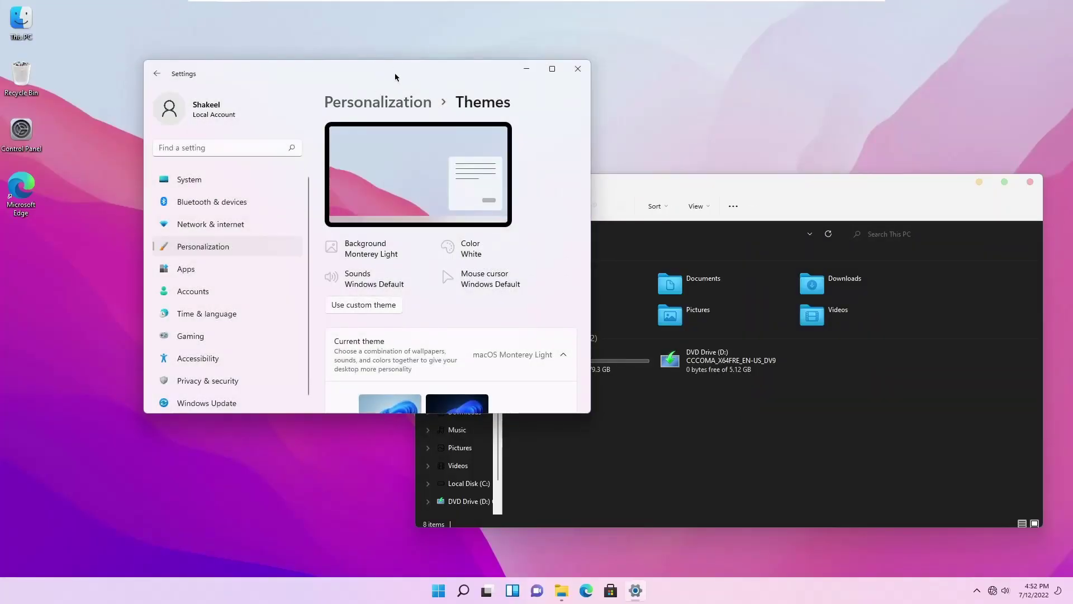
{"action": "left_click_drag", "start_coordinate": [394, 72], "coordinate": [342, 50]}
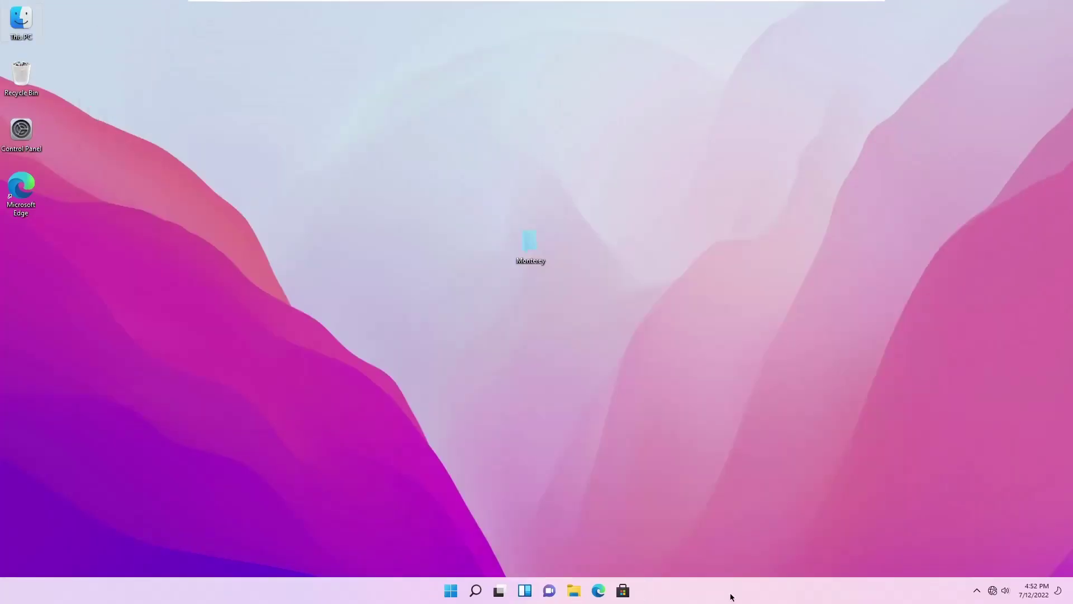
Turn on Automatically hide the taskbar in Taskbar settings, then close Settings
{"action": "right_click", "coordinate": [730, 594]}
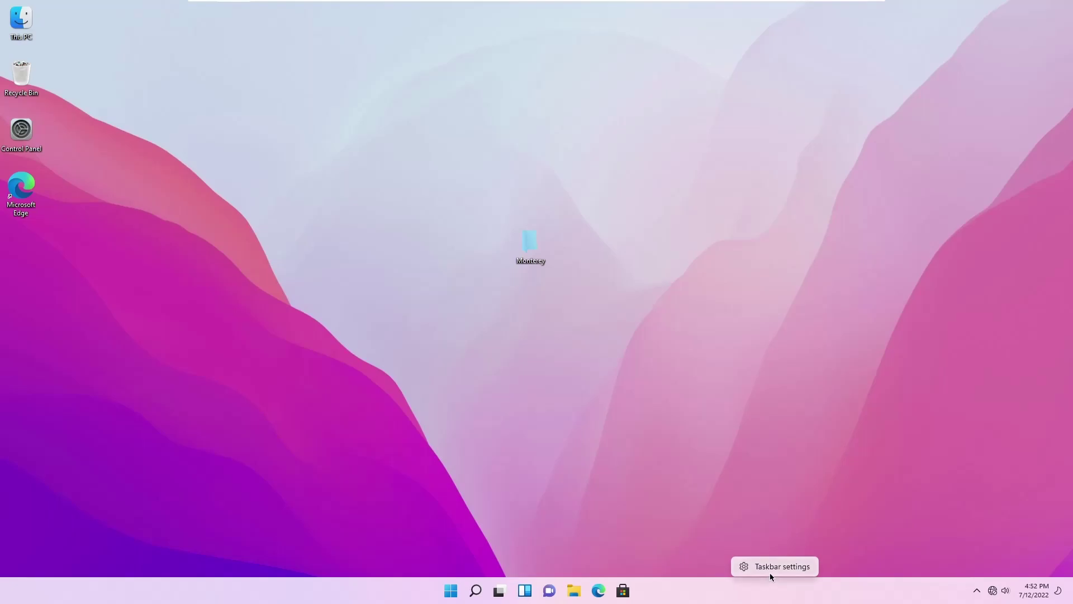
{"action": "left_click", "coordinate": [770, 566]}
{"action": "left_click", "coordinate": [368, 229]}
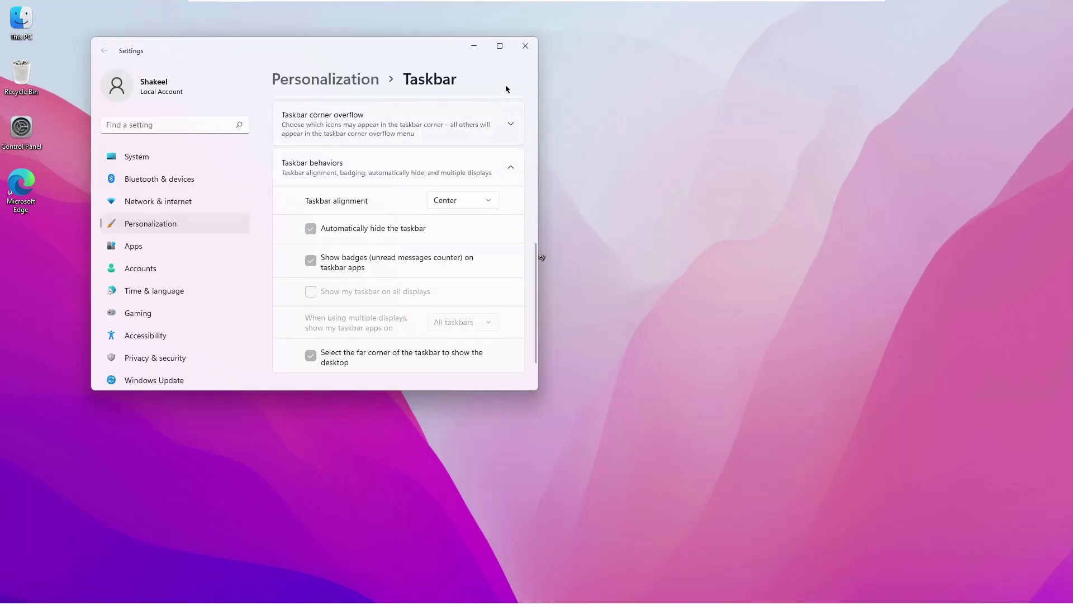
{"action": "left_click", "coordinate": [523, 46]}
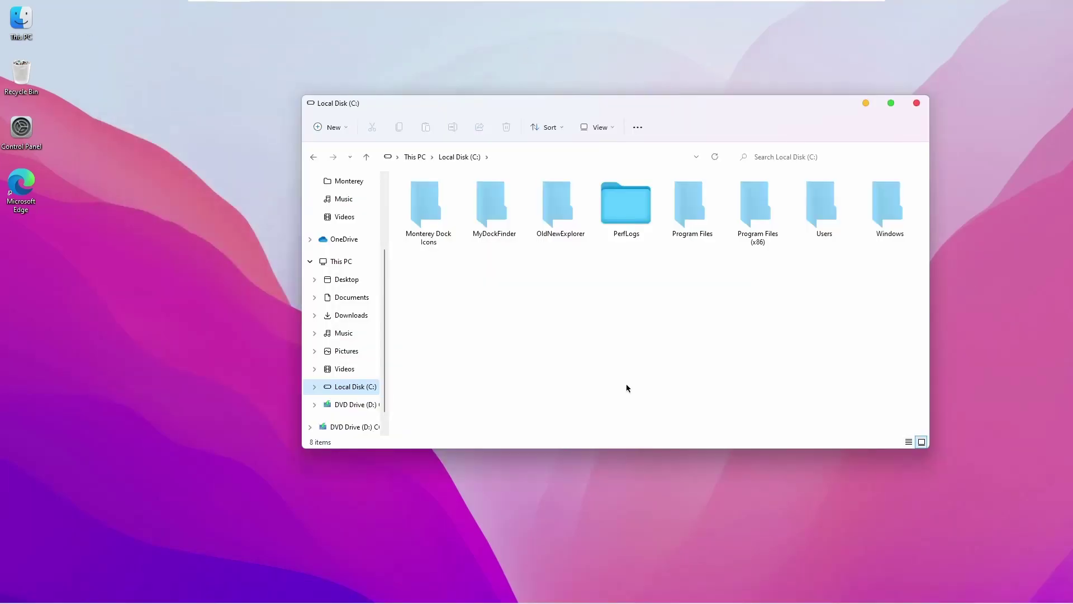
Run OldNewExplorerCfg, enable Use command bar instead of Ribbon, and install the shell extension as administrator
{"action": "double_click", "coordinate": [563, 223]}
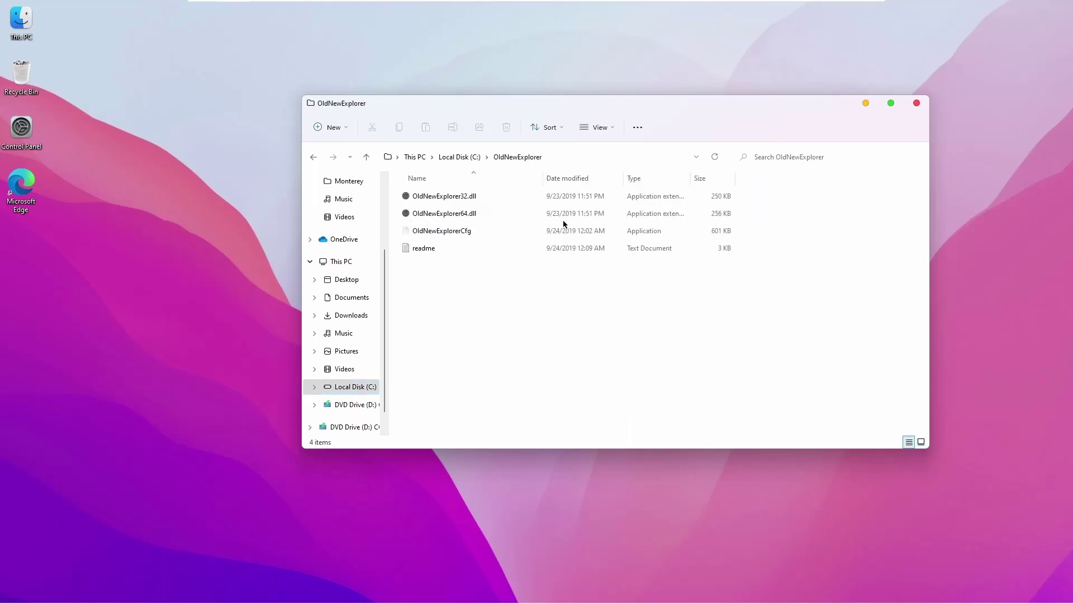
{"action": "double_click", "coordinate": [453, 233]}
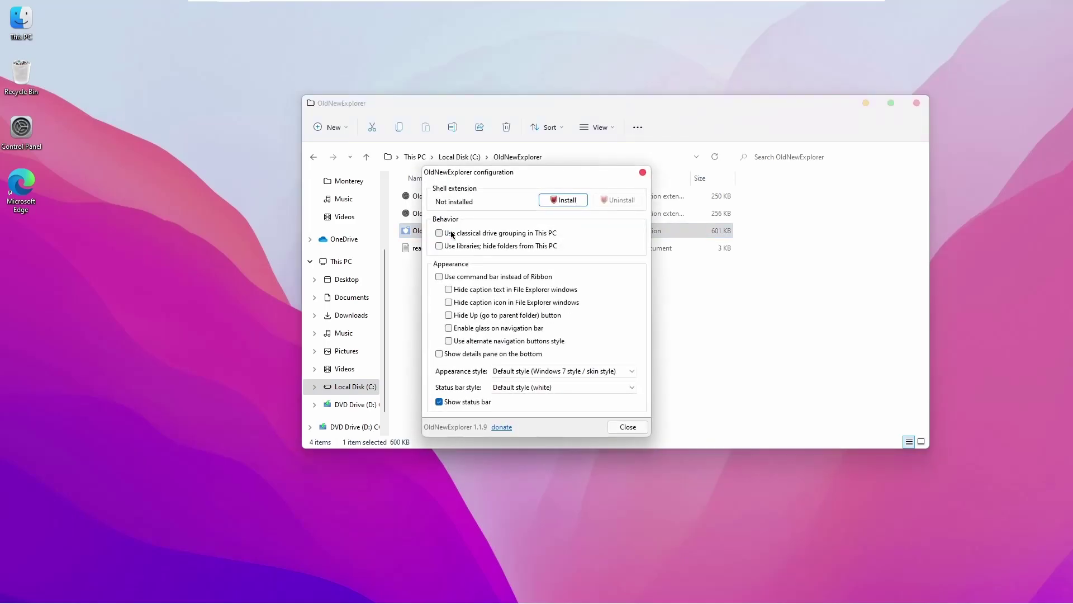
{"action": "left_click", "coordinate": [440, 233]}
{"action": "left_click", "coordinate": [439, 277]}
{"action": "left_click", "coordinate": [558, 200]}
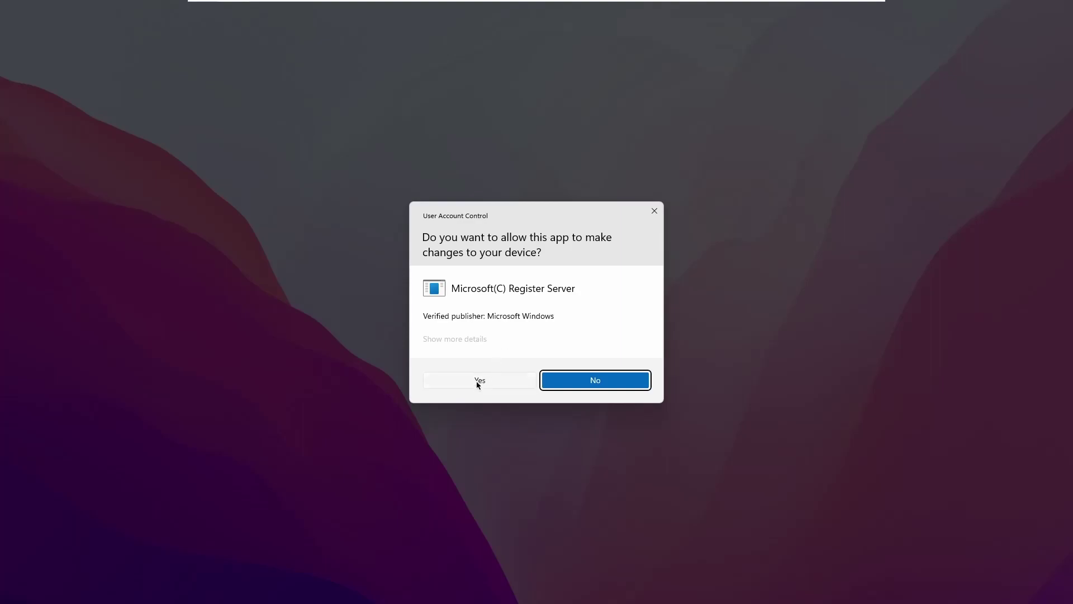
{"action": "left_click", "coordinate": [478, 383]}
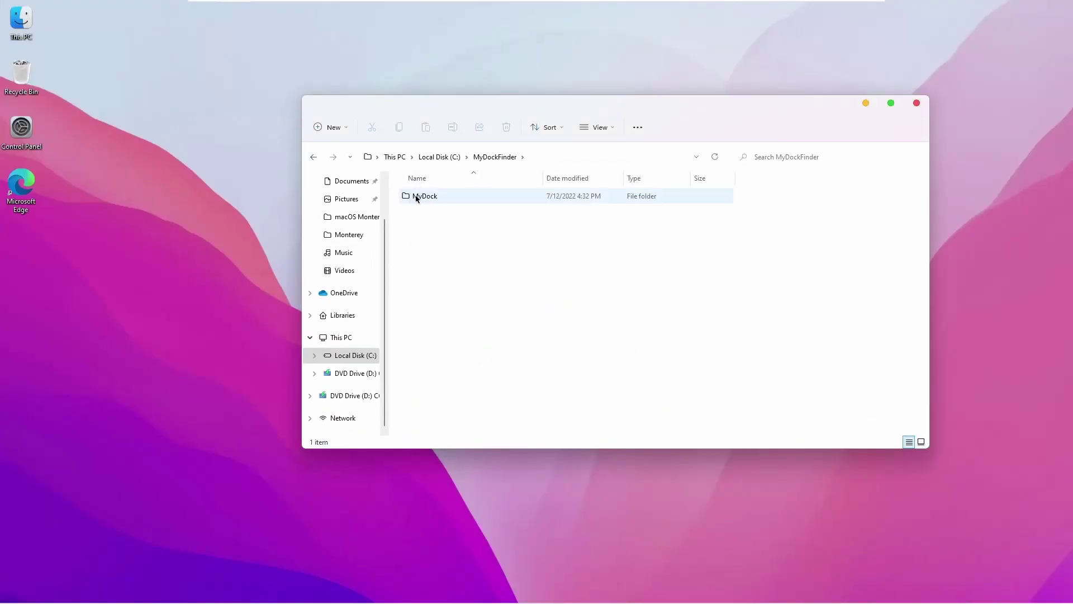
In the MyDock folder, install the 64-bit Visual C++ 2015-2022 redistributable (VC_2015-2022.x64)
{"action": "left_click", "coordinate": [417, 196]}
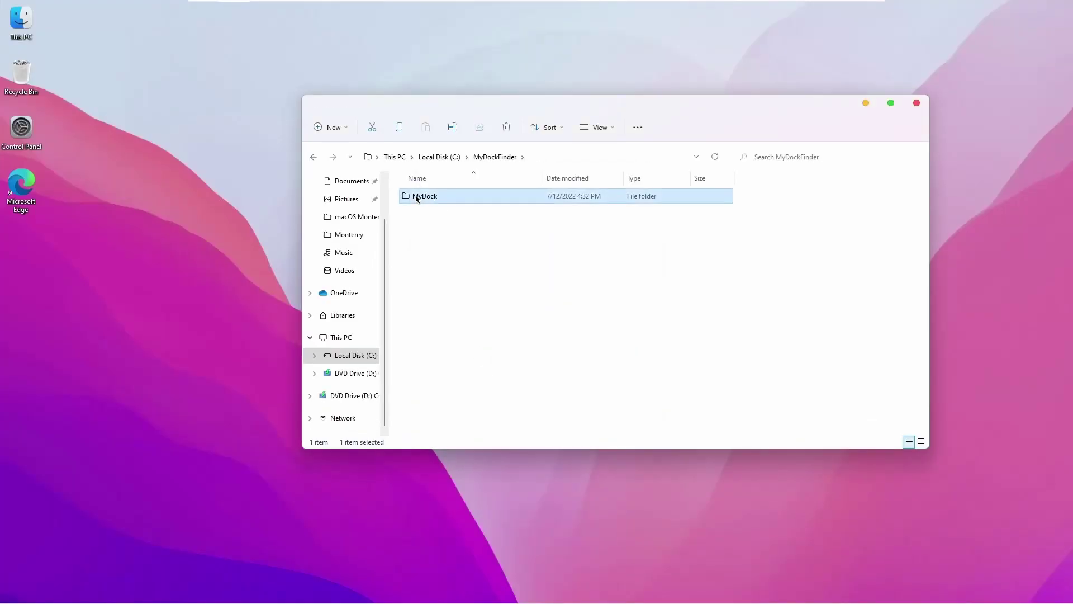
{"action": "double_click", "coordinate": [416, 197]}
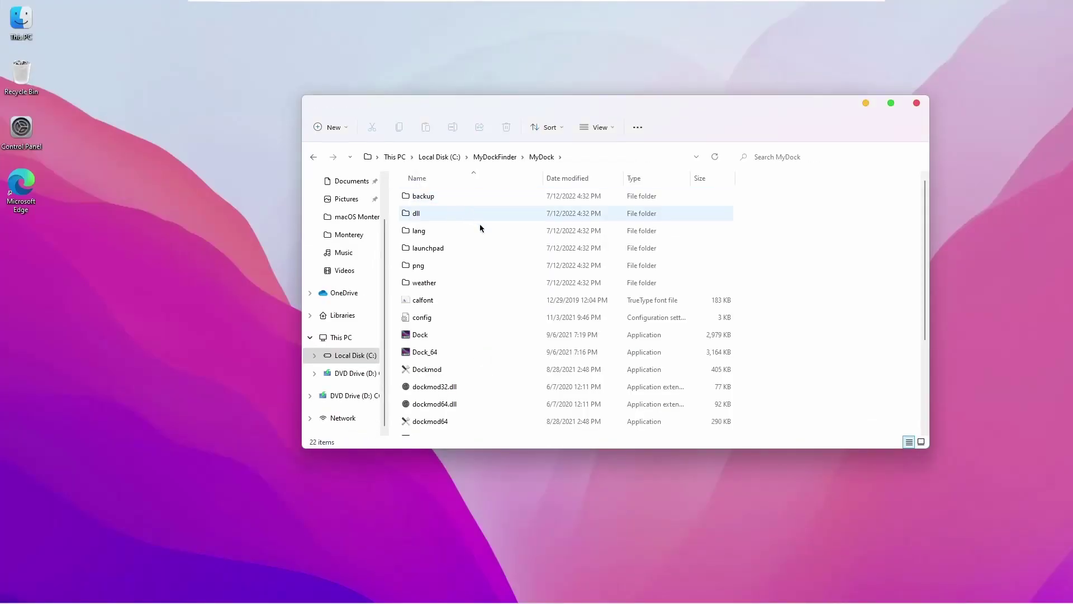
{"action": "scroll", "coordinate": [467, 342], "scroll_direction": "down", "scroll_amount": 3}
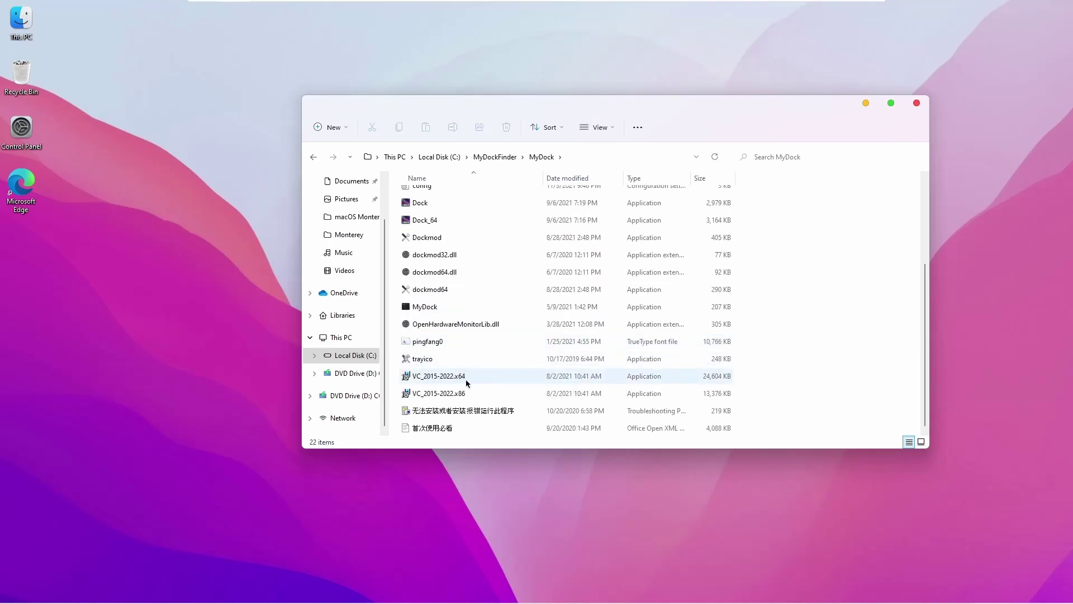
{"action": "double_click", "coordinate": [467, 382]}
{"action": "left_click", "coordinate": [412, 351]}
{"action": "left_click", "coordinate": [606, 371]}
{"action": "left_click", "coordinate": [492, 387]}
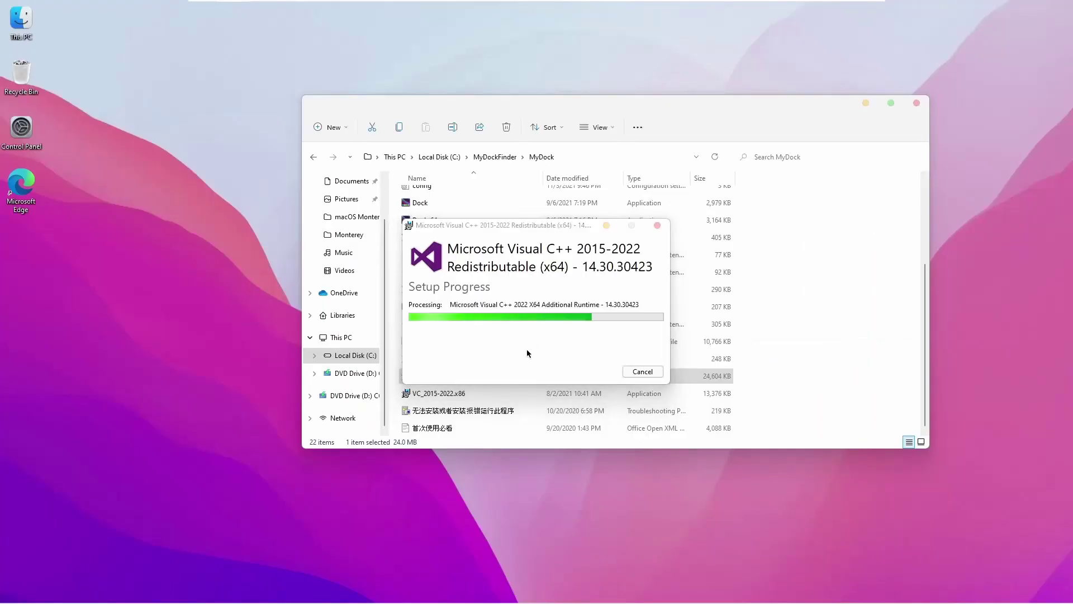
{"action": "left_click", "coordinate": [643, 371]}
Install the 32-bit Visual C++ 2015-2022 redistributable (VC_2015-2022.x86)
{"action": "double_click", "coordinate": [438, 393]}
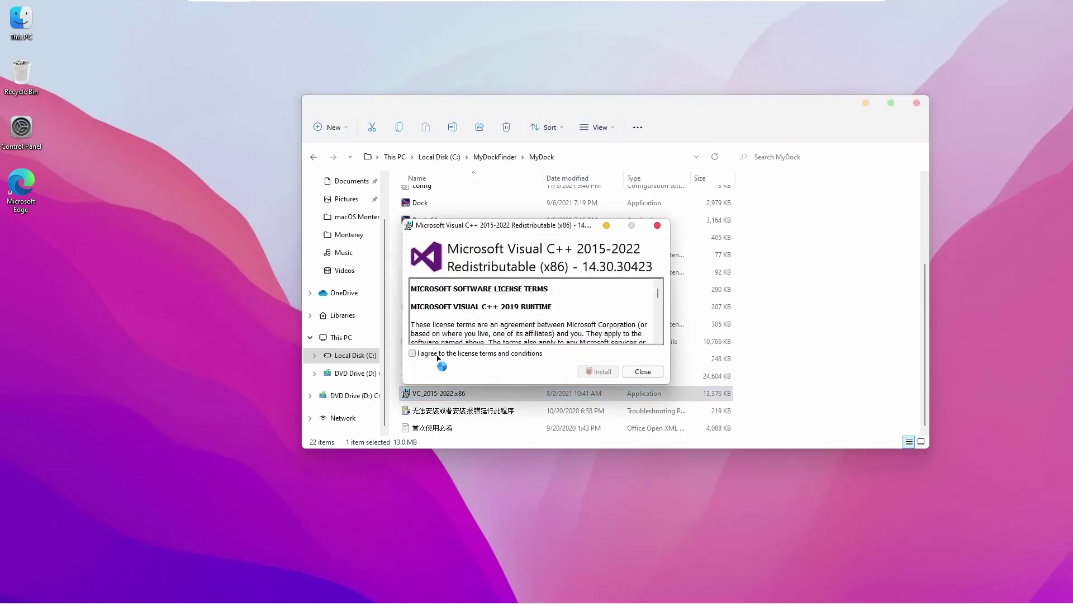
{"action": "left_click", "coordinate": [412, 353]}
{"action": "left_click", "coordinate": [598, 371]}
{"action": "left_click", "coordinate": [491, 386]}
{"action": "left_click", "coordinate": [642, 371]}
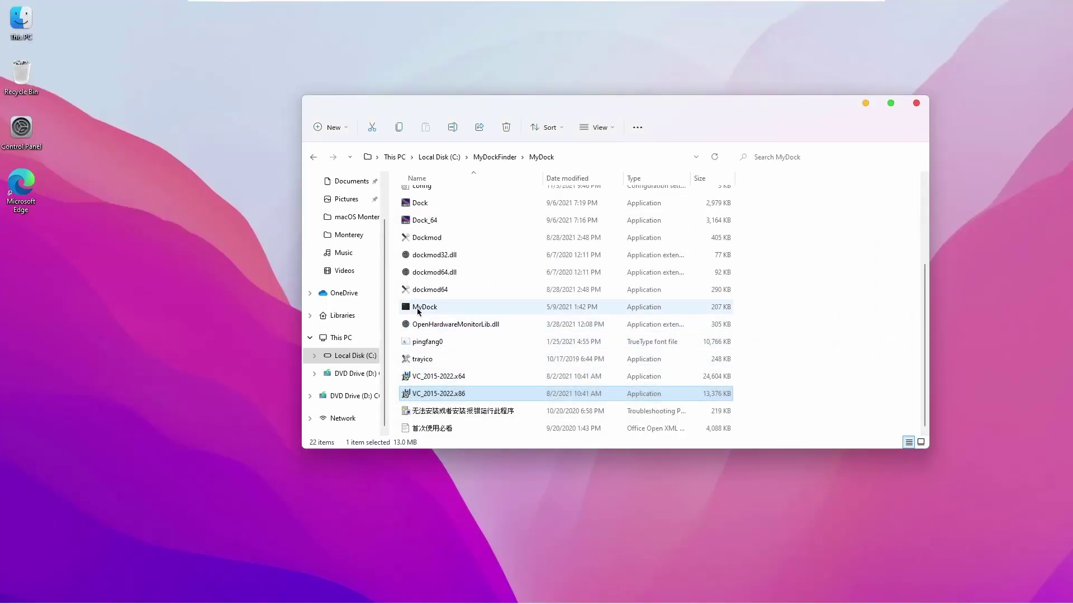
Launch MyDock to bring up the Mac-style dock and close File Explorer
{"action": "left_click", "coordinate": [450, 309]}
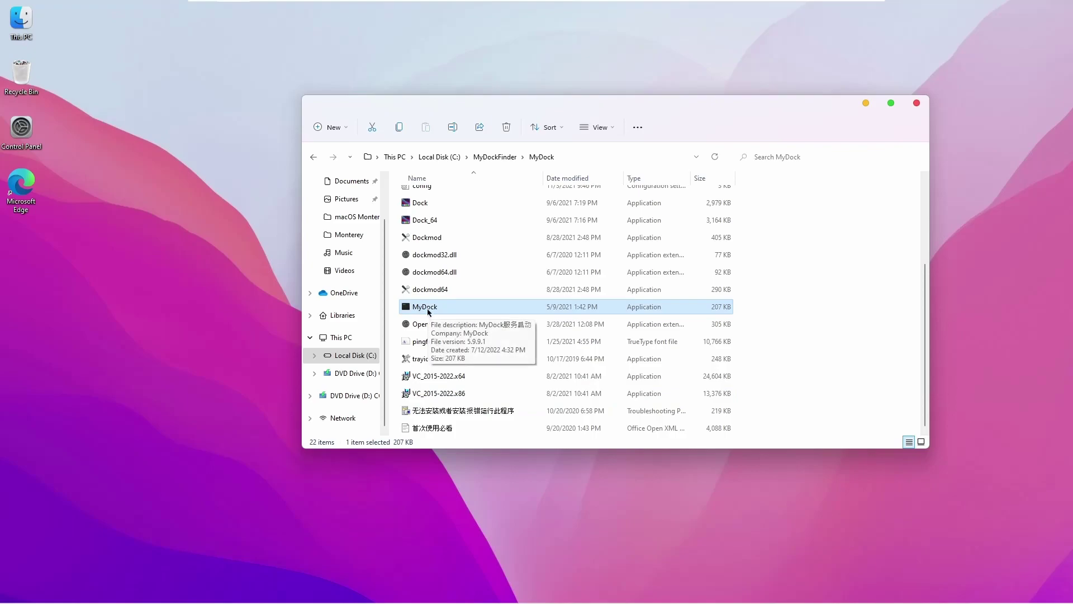
{"action": "double_click", "coordinate": [431, 311]}
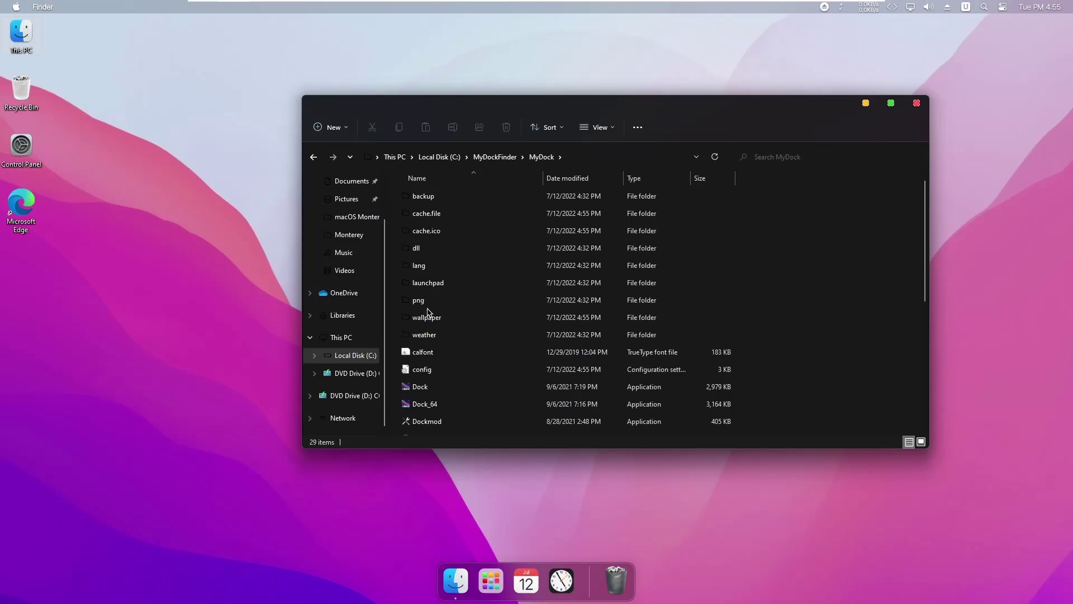
{"action": "key", "text": "alt+F4"}
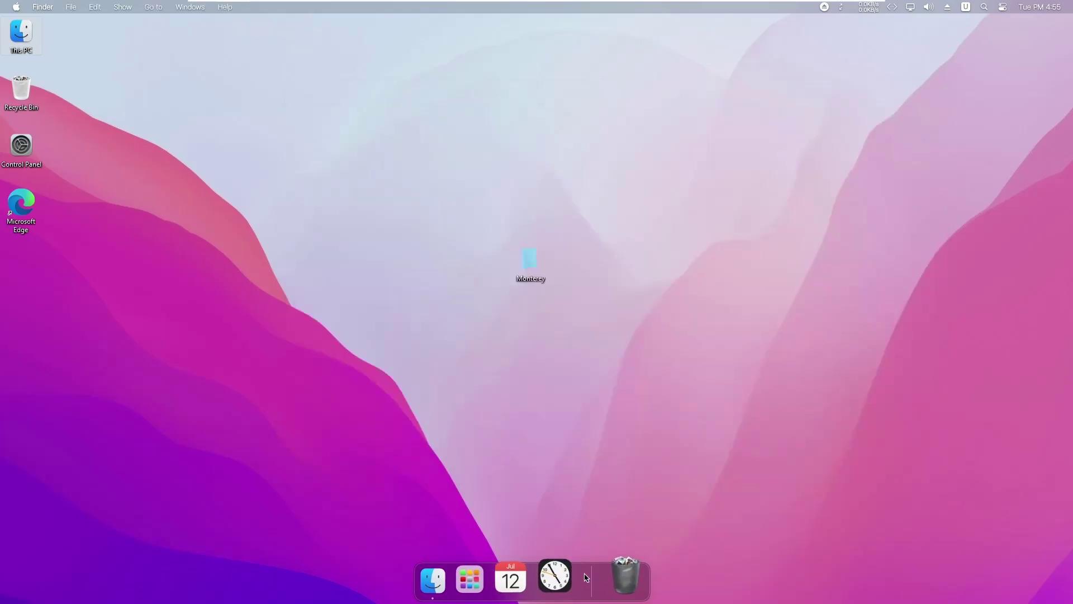
Switch MyDockFinder's Preferences to Dark mode
{"action": "right_click", "coordinate": [590, 576]}
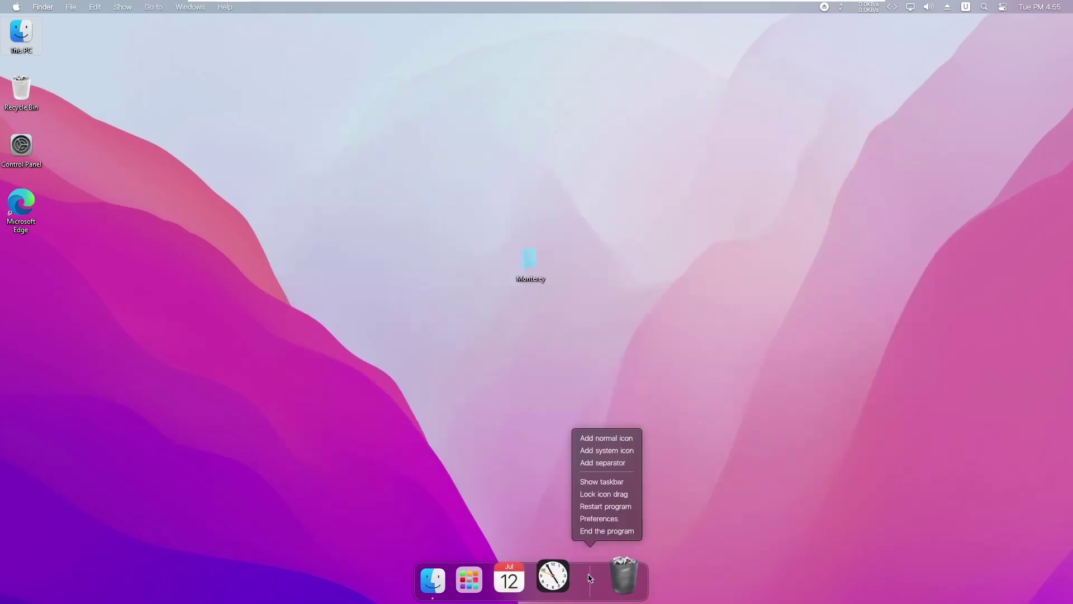
{"action": "left_click", "coordinate": [599, 520]}
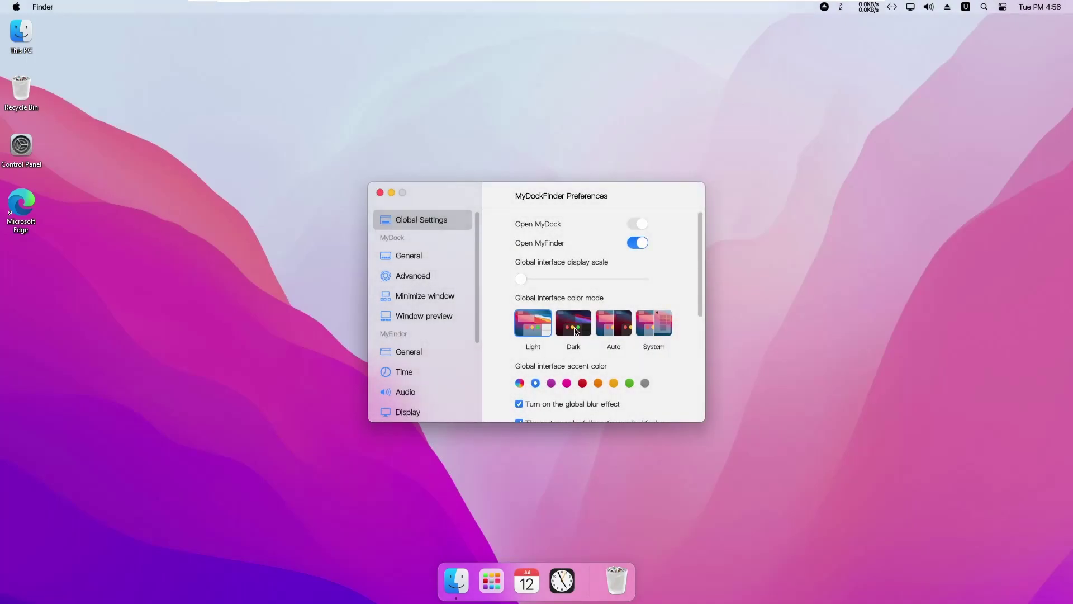
{"action": "left_click", "coordinate": [576, 331]}
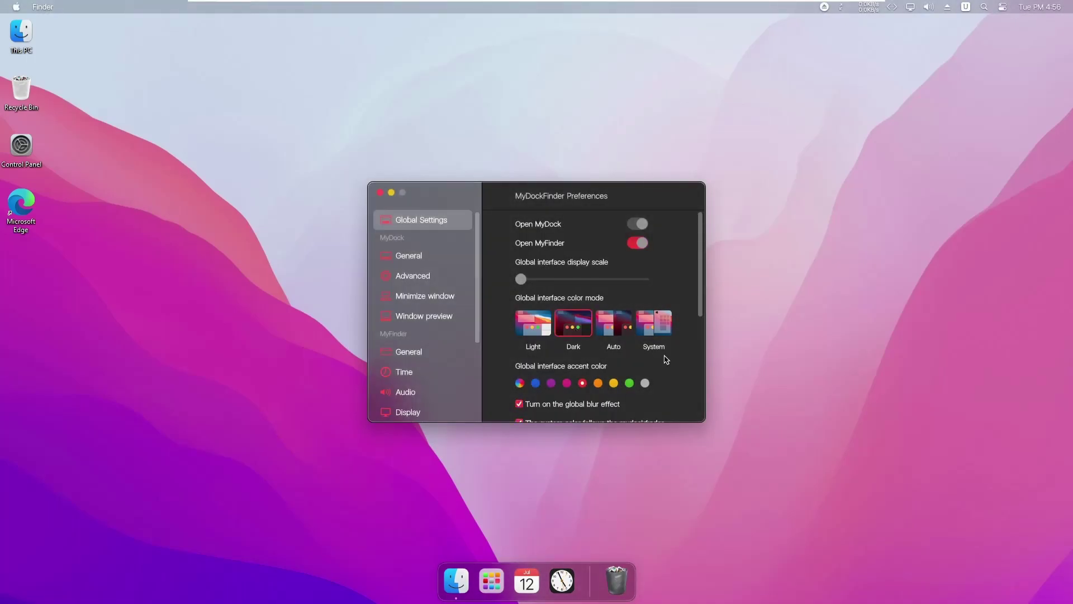
Restore the Vnull Dock backup from Advanced backup files and confirm the dock restart
{"action": "left_click", "coordinate": [425, 277]}
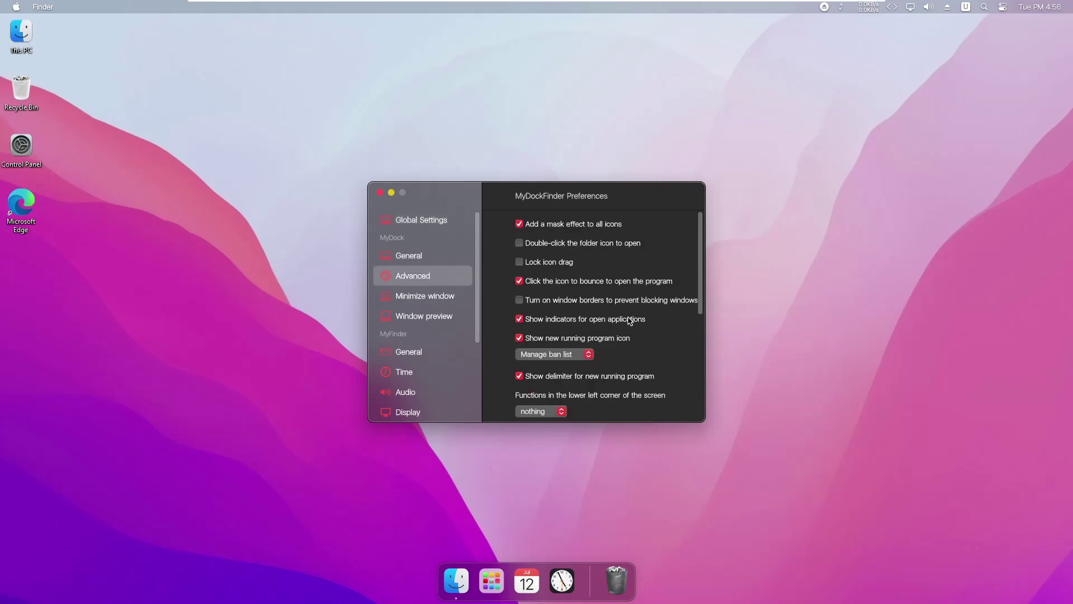
{"action": "scroll", "coordinate": [663, 341], "scroll_direction": "down", "scroll_amount": 5}
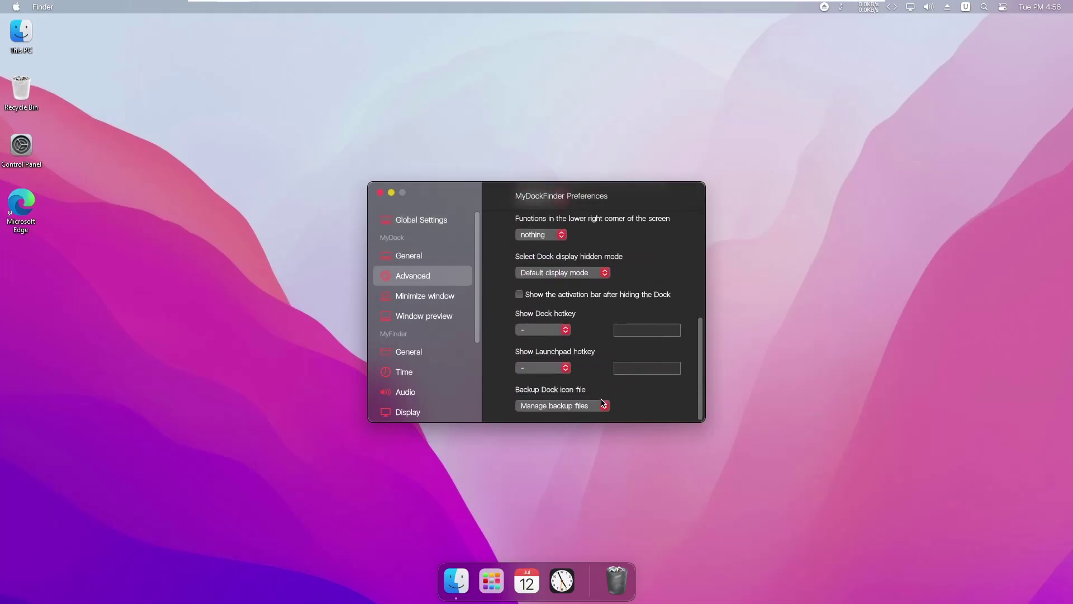
{"action": "left_click", "coordinate": [600, 408]}
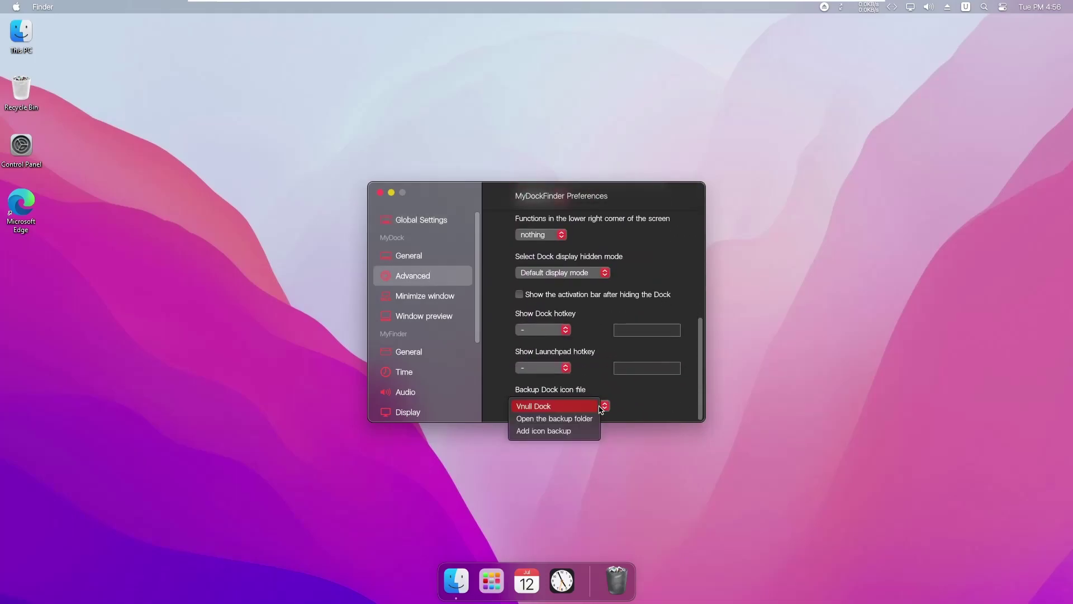
{"action": "left_click", "coordinate": [544, 407]}
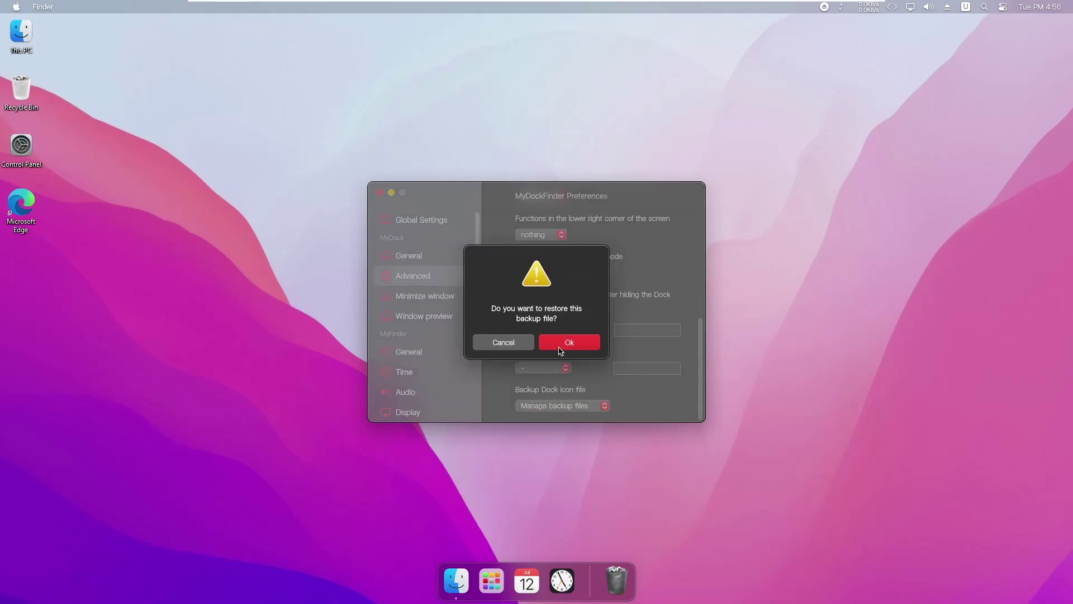
{"action": "left_click", "coordinate": [561, 348]}
{"action": "left_click", "coordinate": [566, 342]}
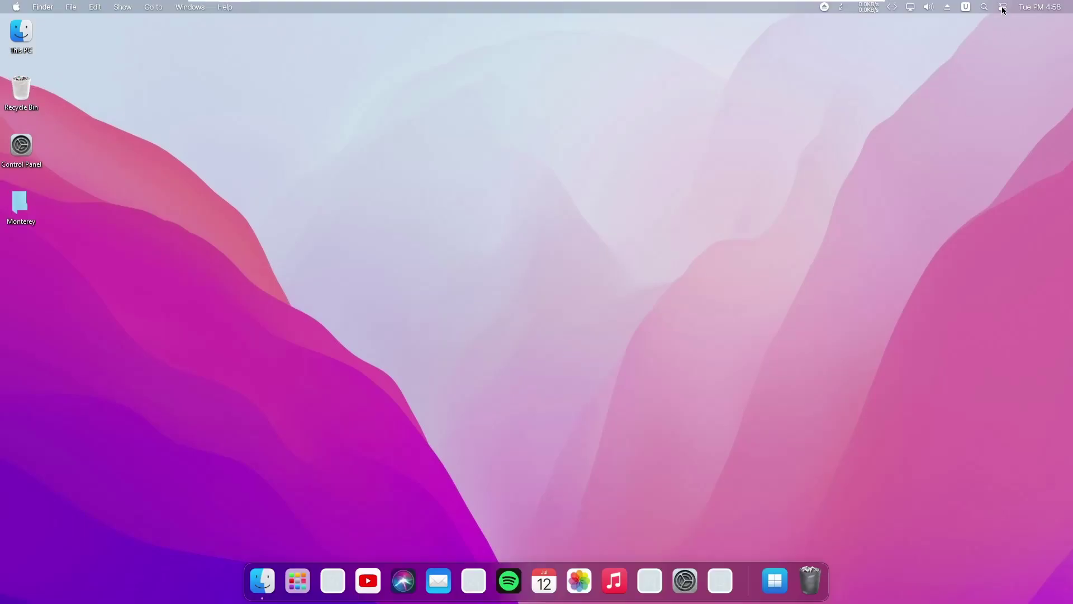
Peek at the control center, then open a Finder window and move it left
{"action": "left_click", "coordinate": [1003, 7]}
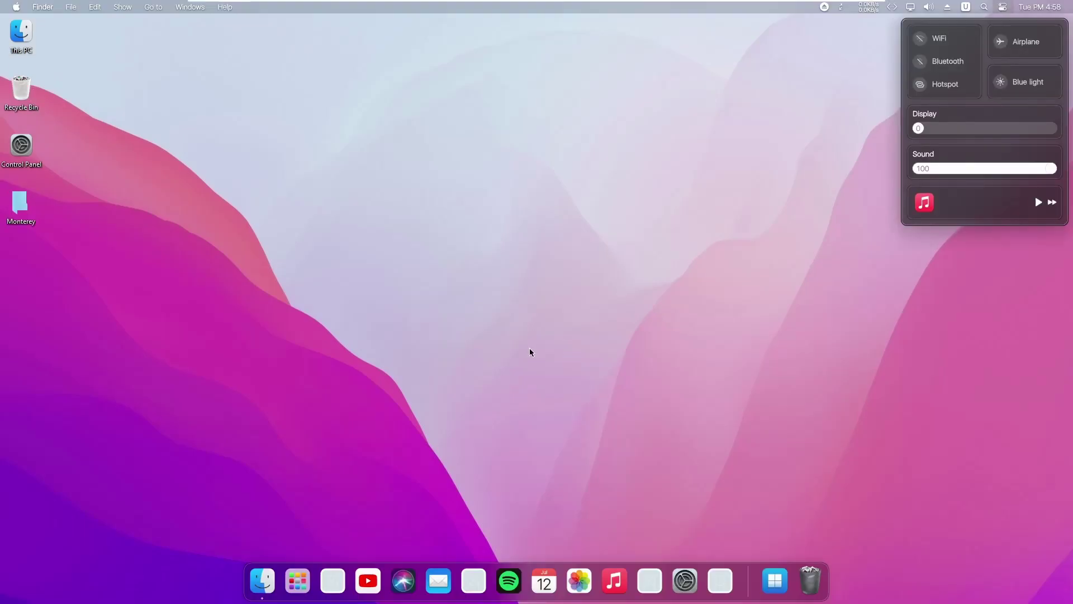
{"action": "left_click", "coordinate": [530, 352]}
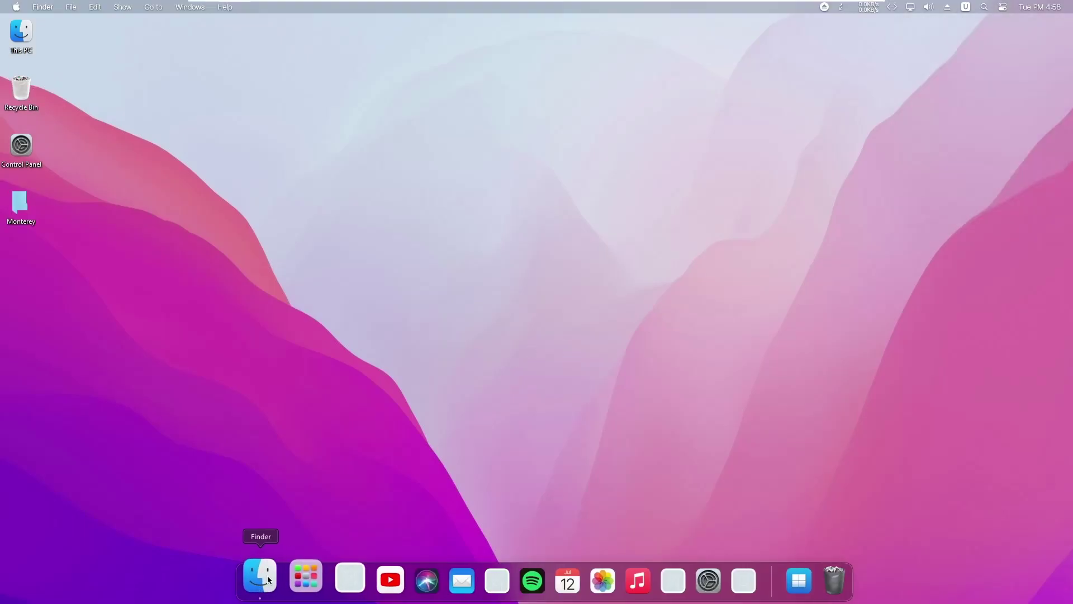
{"action": "left_click", "coordinate": [262, 581]}
{"action": "left_click_drag", "start_coordinate": [561, 120], "coordinate": [408, 119]}
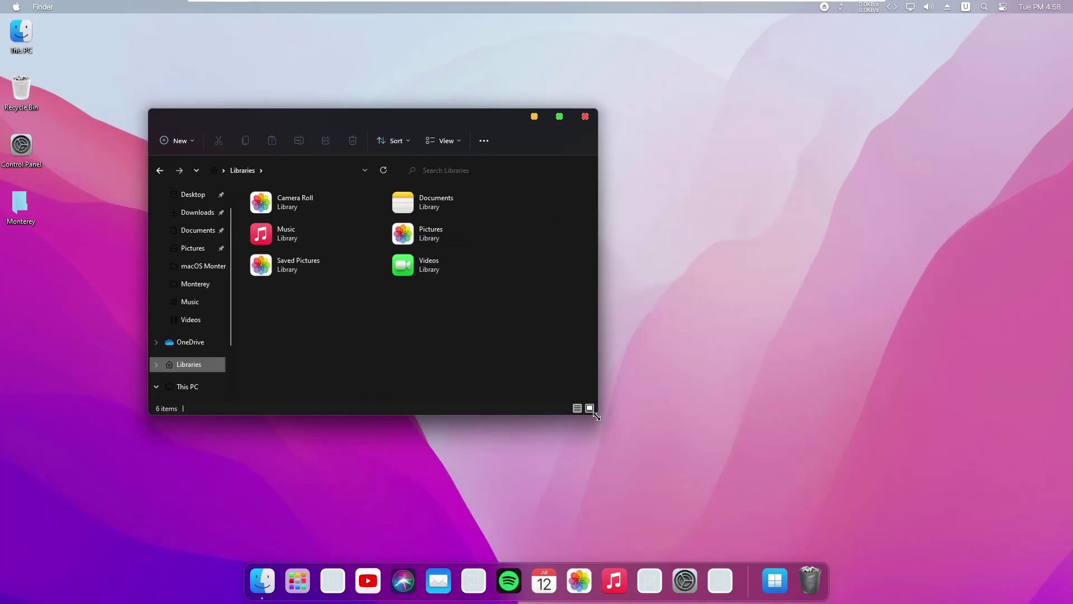
Apply the purple wallpaper theme through Personalize, then close Settings and the Finder window
{"action": "right_click", "coordinate": [874, 218]}
{"action": "left_click", "coordinate": [917, 347]}
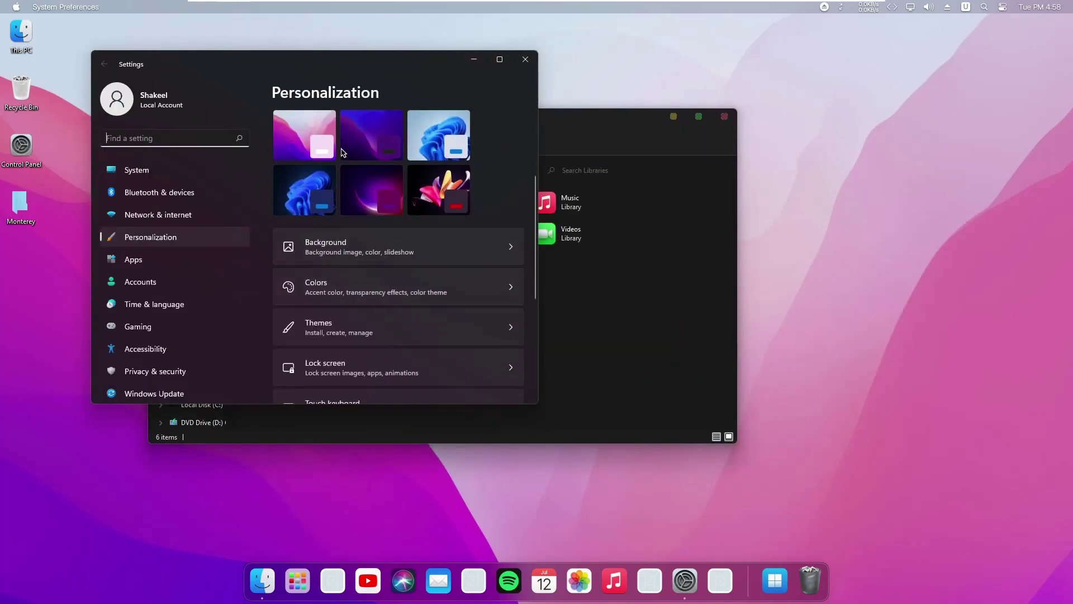
{"action": "left_click", "coordinate": [361, 134]}
{"action": "left_click", "coordinate": [525, 59]}
{"action": "left_click_drag", "start_coordinate": [520, 126], "coordinate": [605, 108]}
{"action": "left_click", "coordinate": [806, 100]}
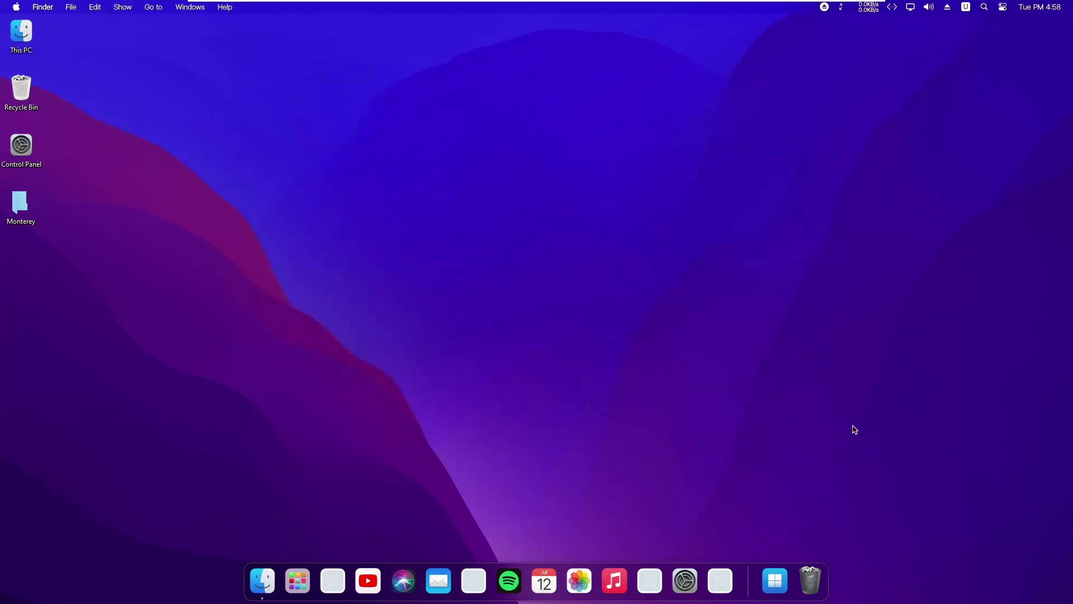
Open and close Launchpad, then browse Libraries and Quick access in Finder before closing it
{"action": "left_click", "coordinate": [294, 579]}
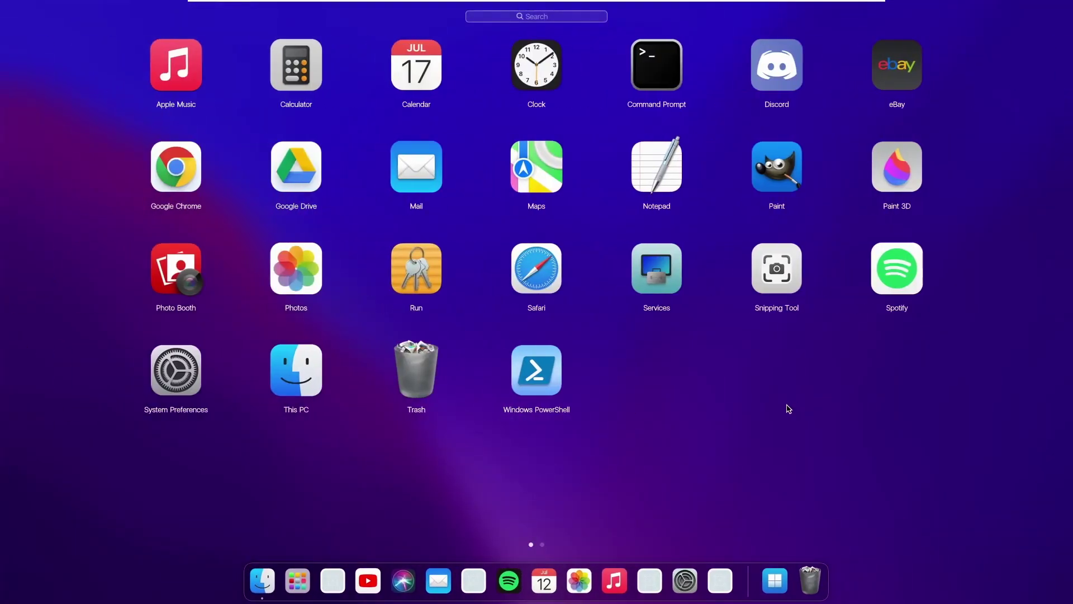
{"action": "left_click", "coordinate": [560, 429]}
{"action": "left_click", "coordinate": [259, 578]}
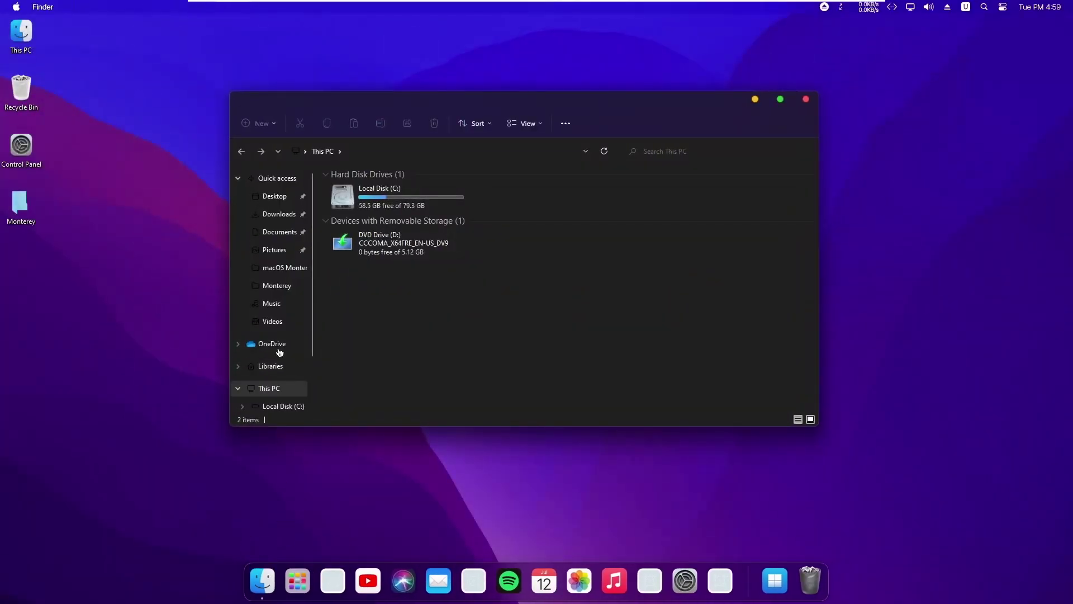
{"action": "left_click", "coordinate": [270, 365]}
{"action": "left_click", "coordinate": [283, 180]}
{"action": "left_click", "coordinate": [806, 99]}
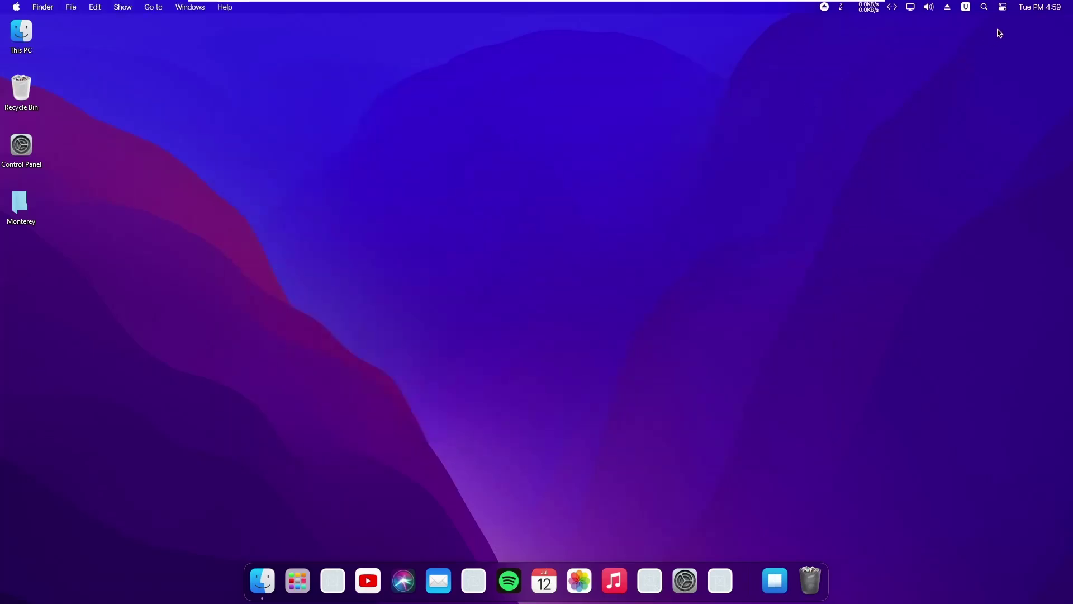